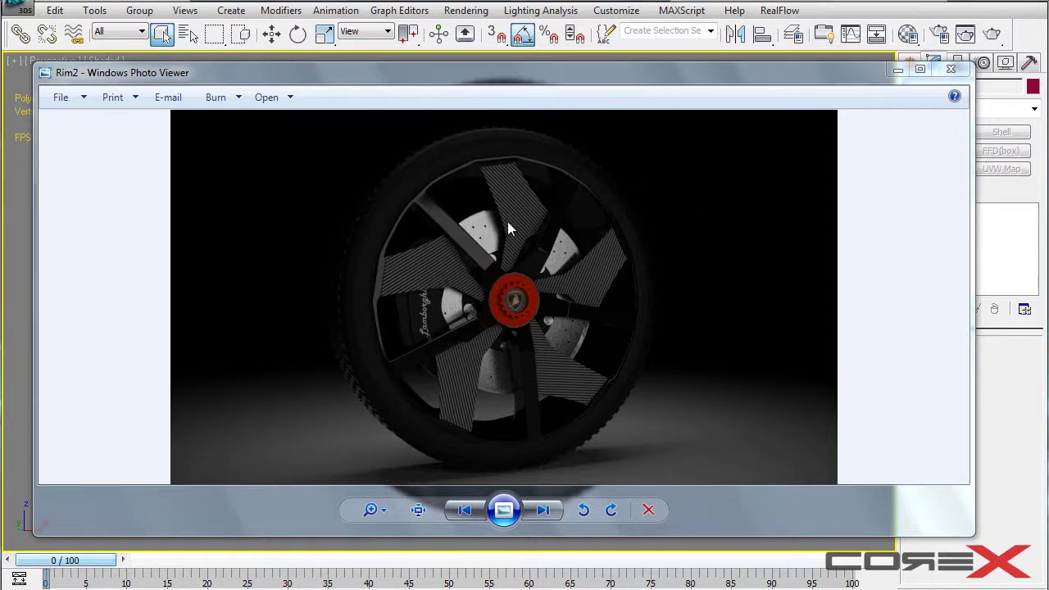
Examine the carbon blades in the Rim2 reference render, then close the image
scroll(516, 242, "up", 4)
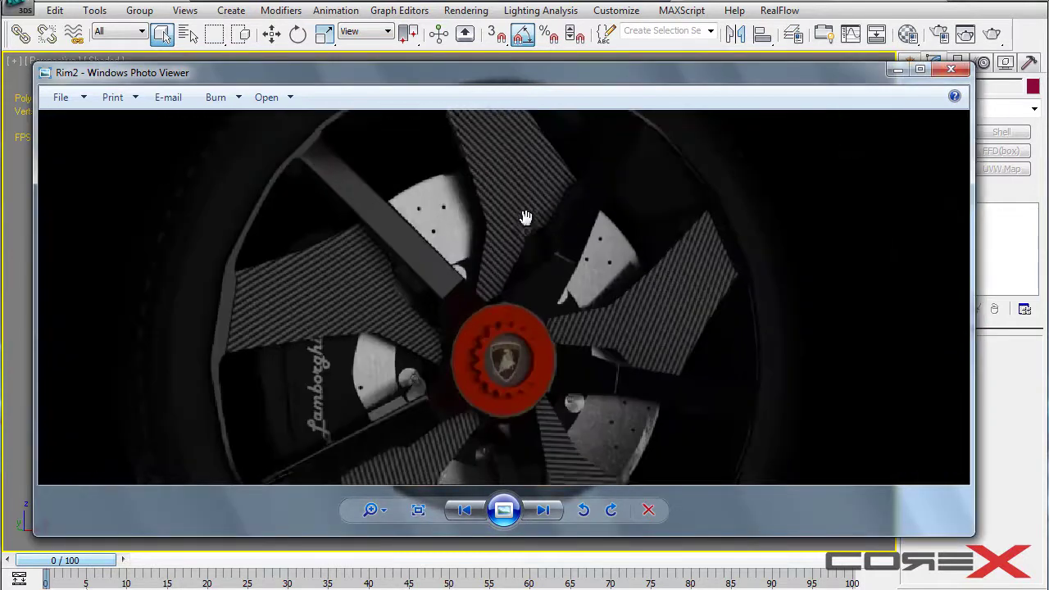
scroll(525, 205, "down", 4)
left_click(950, 69)
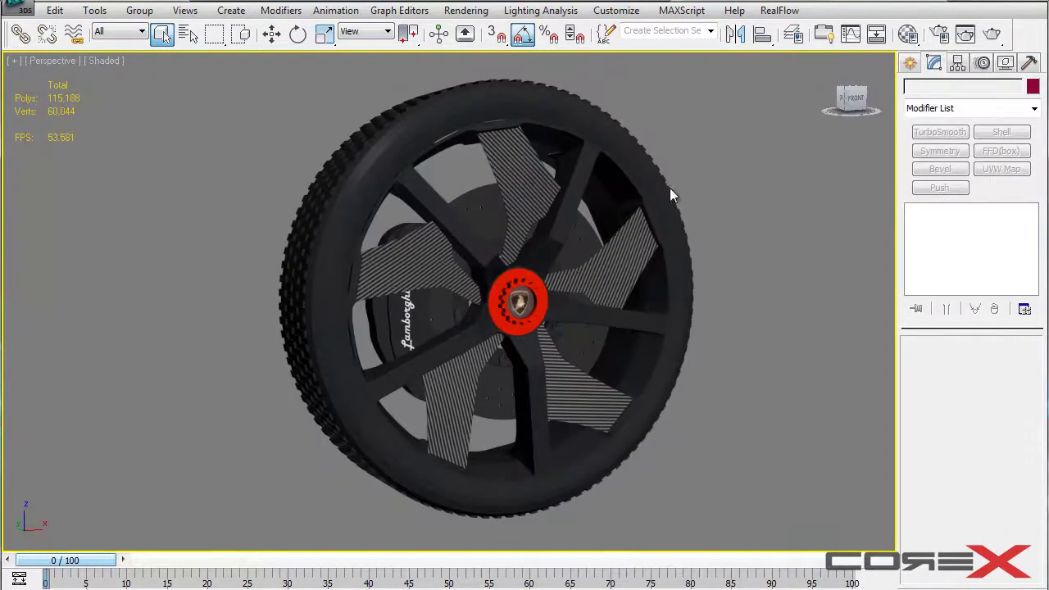
Inspect the wheel's carbon blades and hub up close in the perspective view
middle_click_drag(654, 191, 602, 194)
scroll(601, 194, "up", 6)
middle_click_drag(559, 303, 501, 524)
scroll(506, 435, "up", 5)
middle_click_drag(494, 353, 583, 355)
scroll(507, 433, "down", 2)
scroll(592, 394, "down", 5)
scroll(641, 366, "down", 3)
scroll(640, 366, "down", 5)
middle_click_drag(584, 356, 697, 390)
scroll(582, 286, "up", 3)
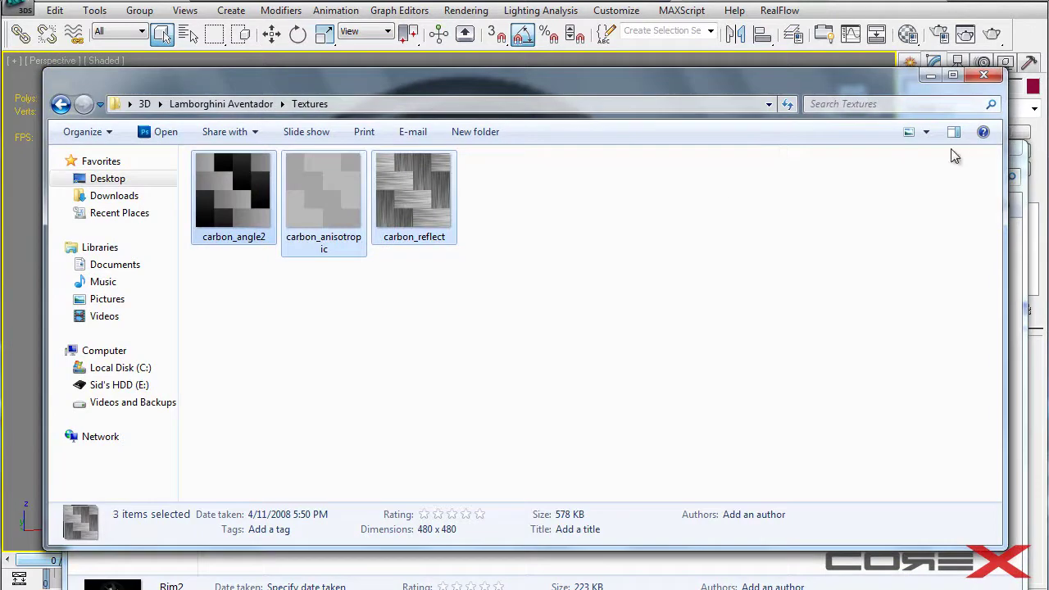
Review the carbon_angle2, carbon_anisotropic and carbon_reflect images in the Textures folder
left_click_drag(574, 82, 599, 82)
left_click(593, 286)
left_click_drag(562, 304, 257, 221)
left_click(321, 297)
left_click(245, 213)
left_click(349, 204)
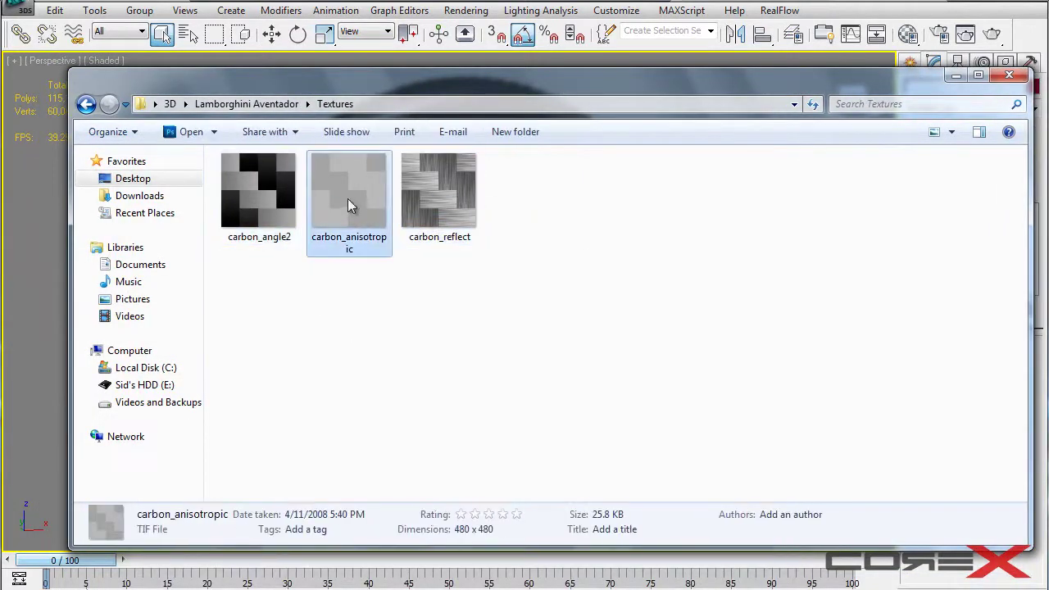
left_click(253, 200)
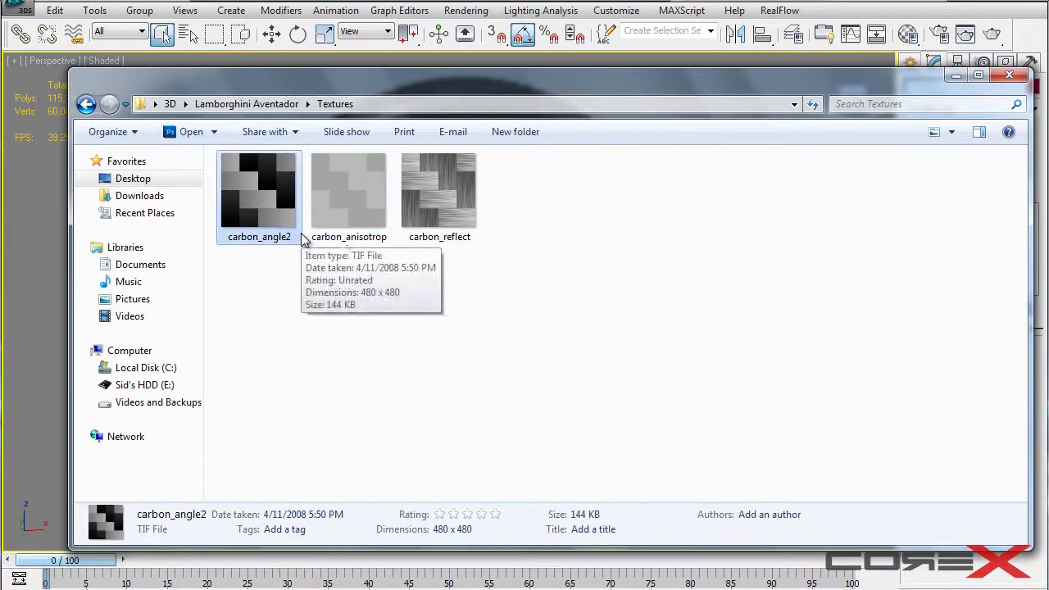
left_click(397, 307)
left_click(432, 217)
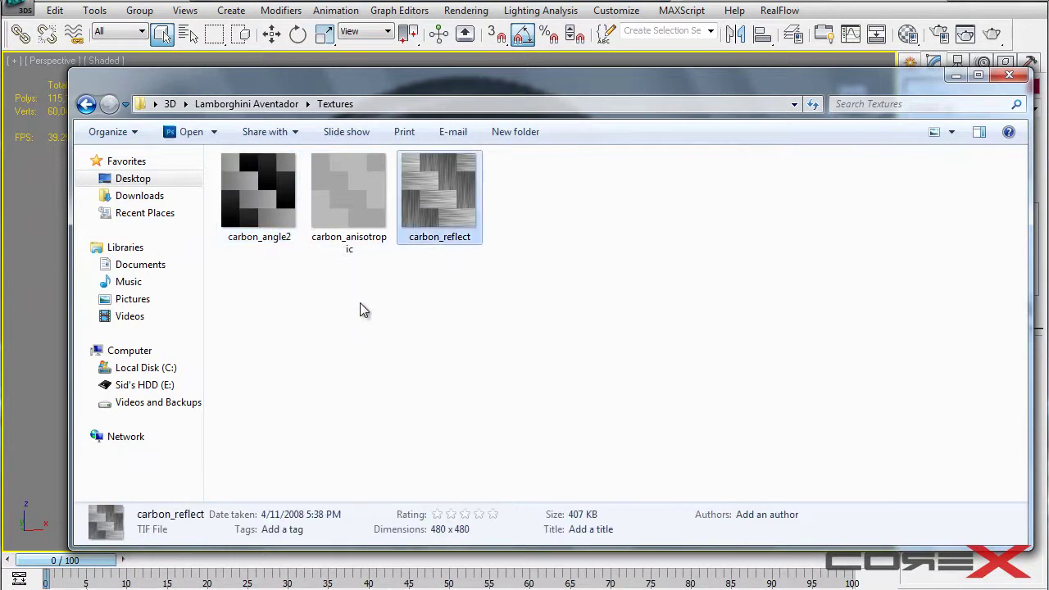
left_click(271, 190)
left_click(347, 192)
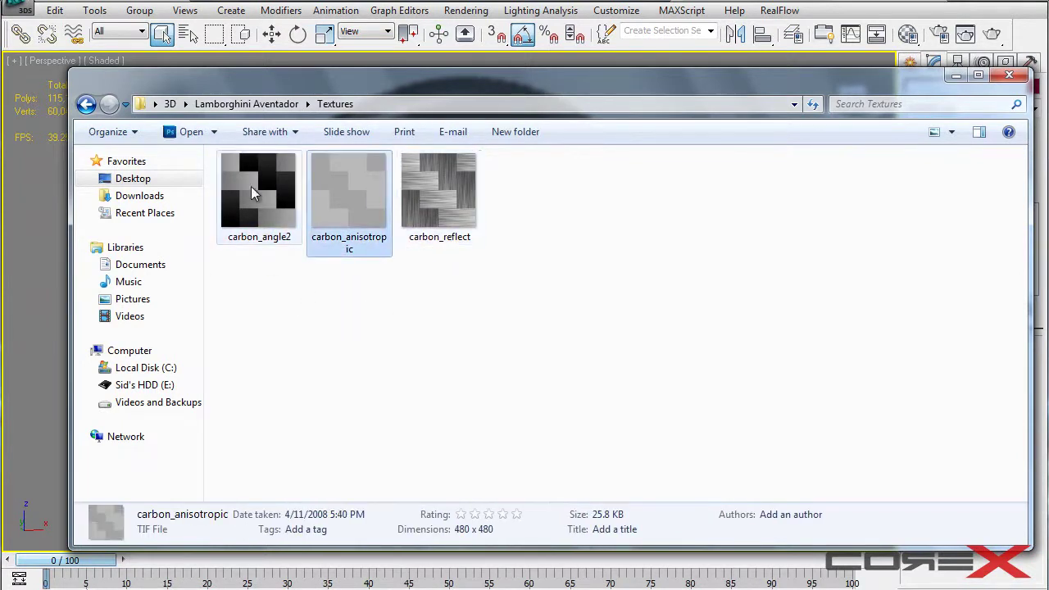
left_click(249, 190)
left_click(396, 191)
left_click(416, 191)
left_click(352, 189)
left_click(304, 196)
left_click(275, 195)
Move the Textures folder window aside to compare the images with the wheel's blades, then minimize it
left_click_drag(379, 96, 314, 423)
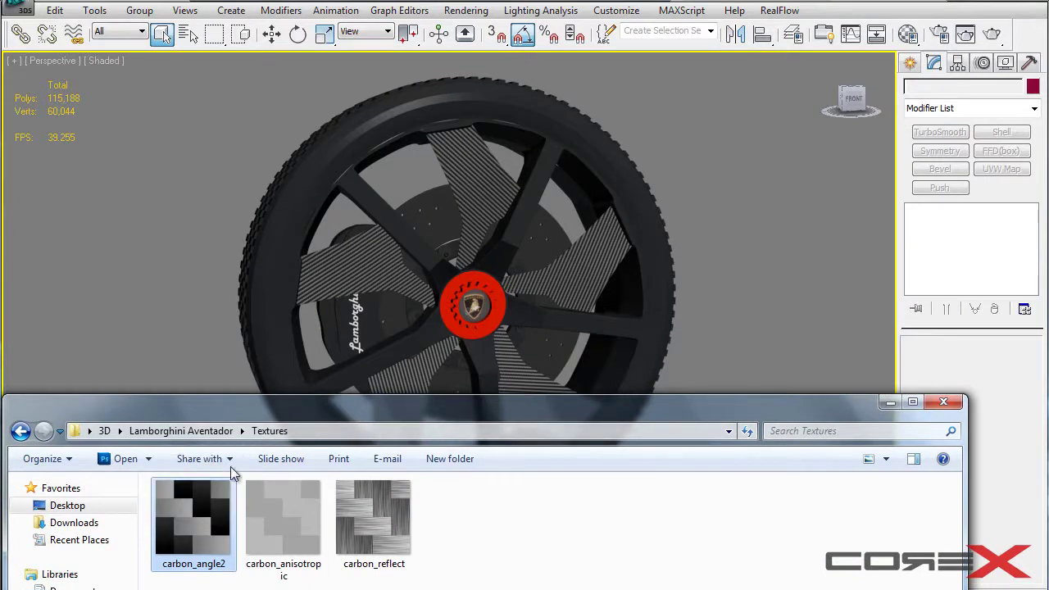
left_click_drag(238, 409, 251, 64)
left_click_drag(458, 277, 232, 154)
left_click(519, 290)
left_click_drag(468, 75, 477, 80)
left_click(917, 70)
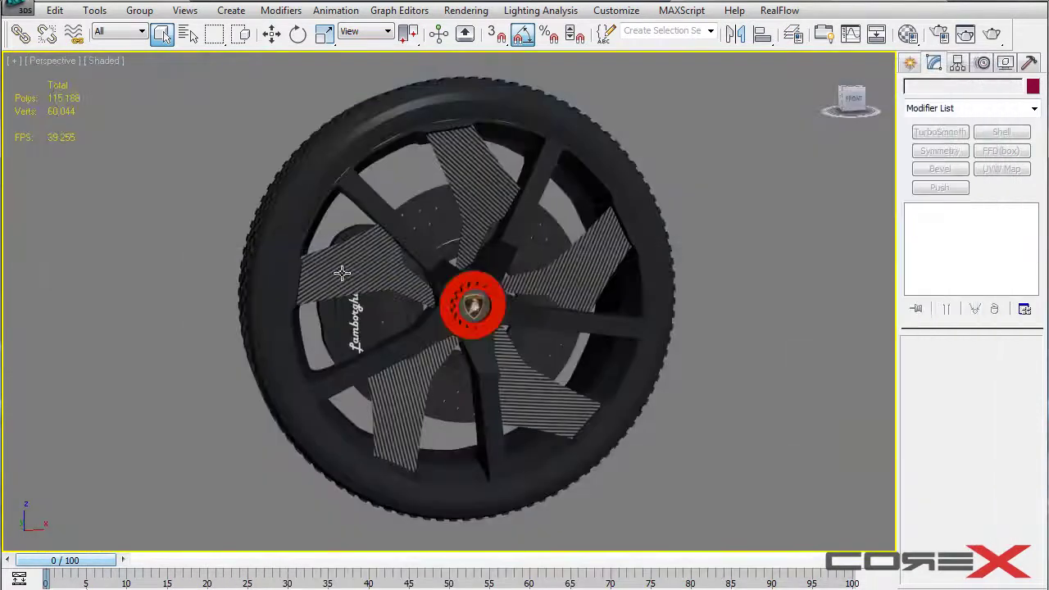
Change the first material, 01 - Default, from Arch & Design to VRayMtl in the Material Editor
middle_click_drag(361, 271, 405, 264, "alt")
key("m")
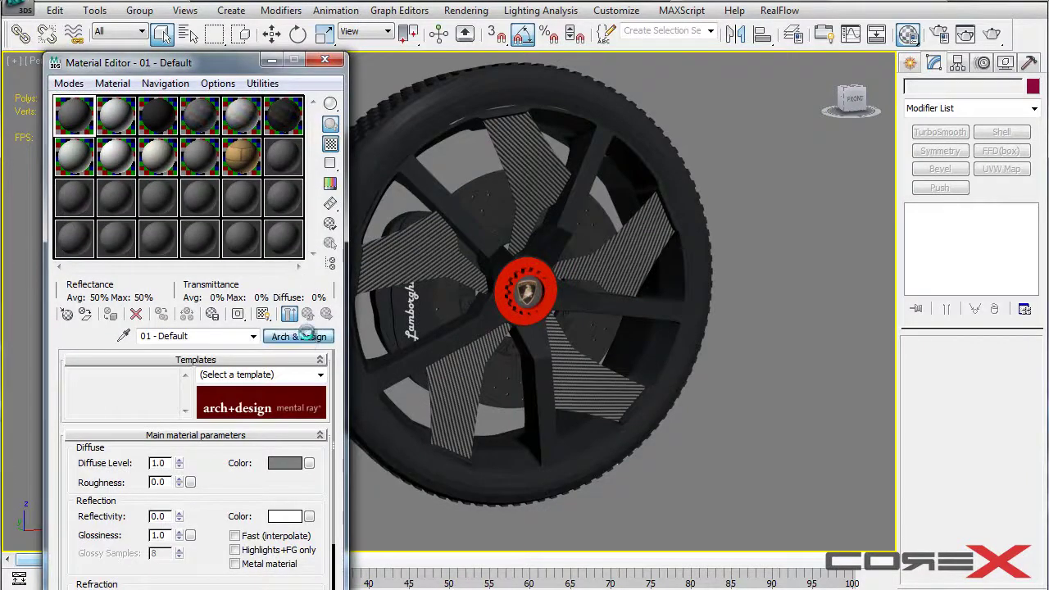
left_click(316, 337)
double_click(402, 533)
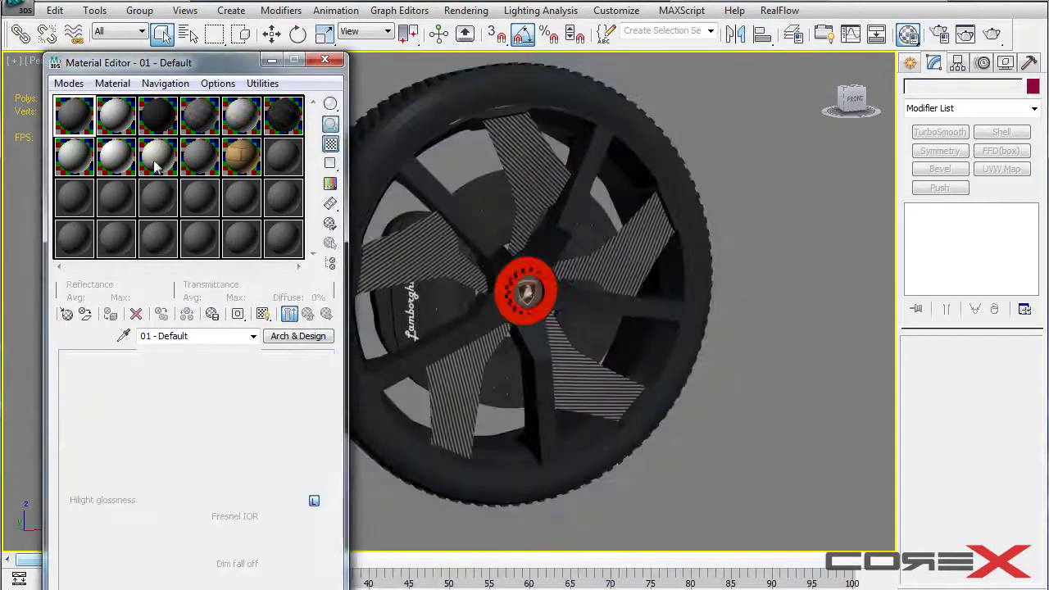
left_click_drag(153, 68, 151, 57)
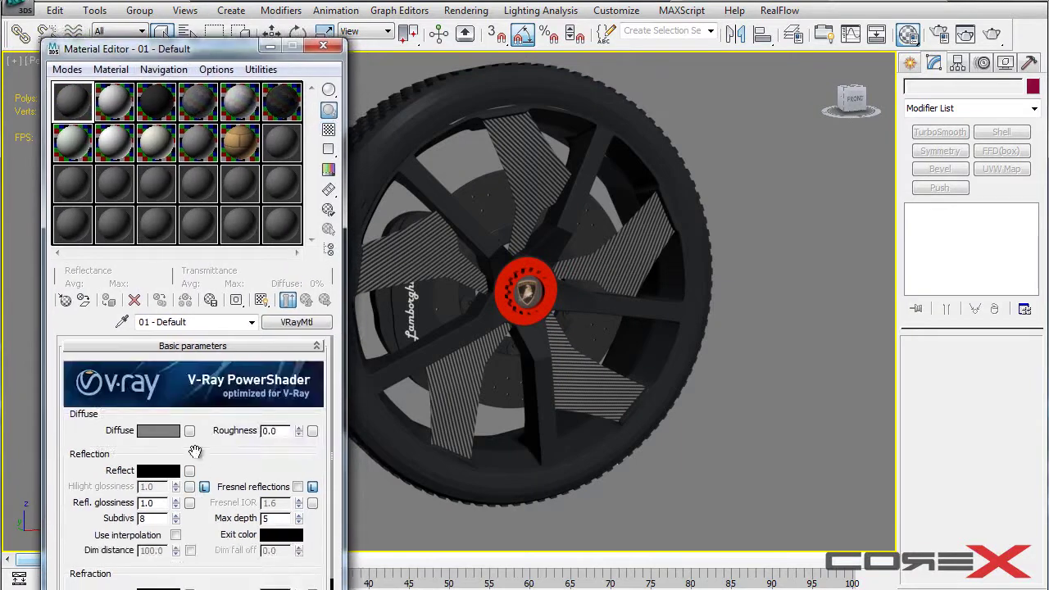
Choose a Bitmap map for the VRayMtl material's diffuse colour
left_click(185, 430)
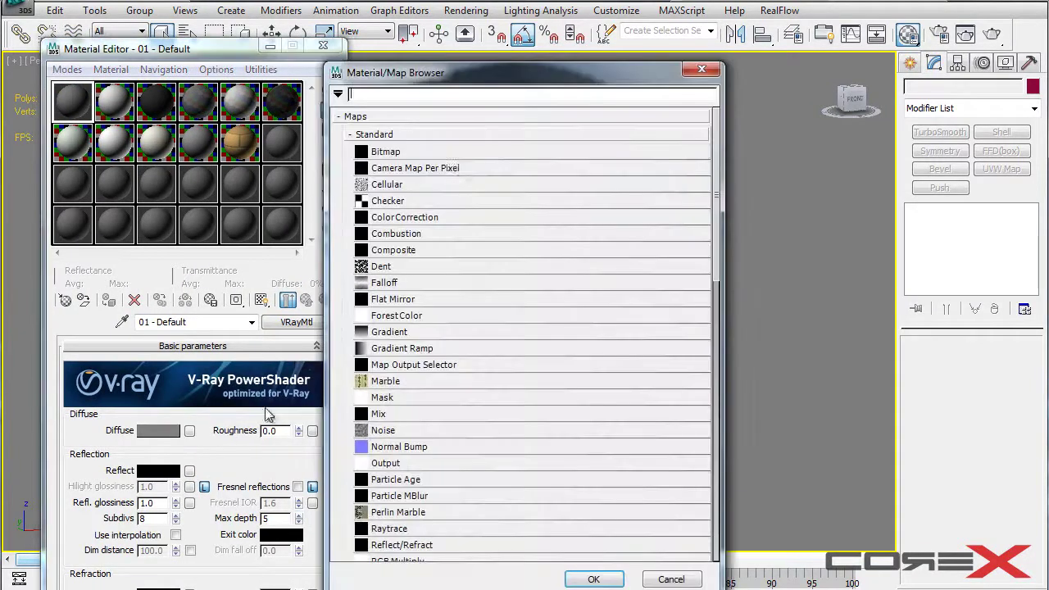
double_click(399, 152)
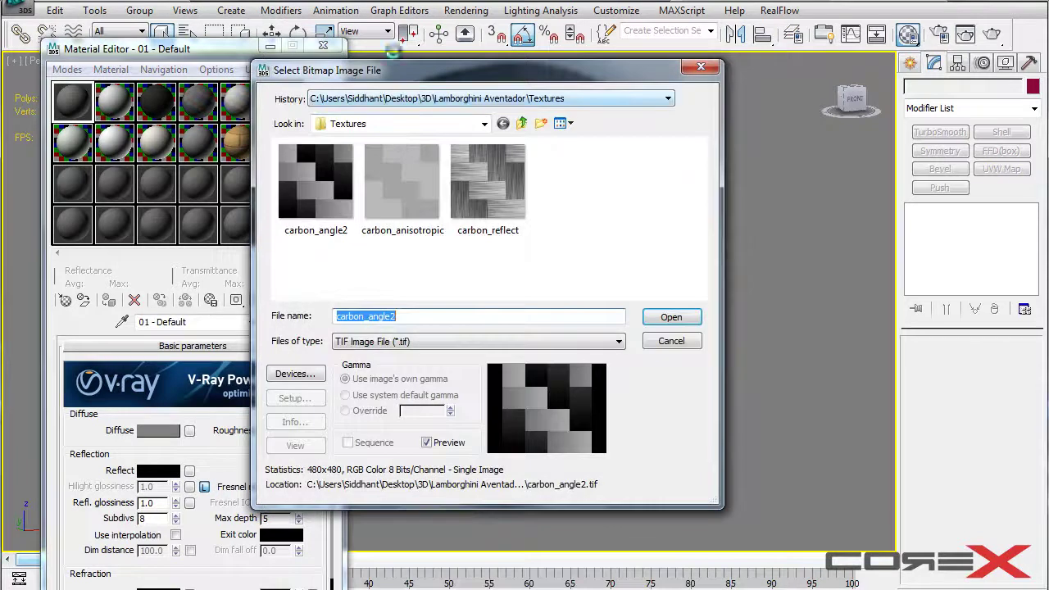
left_click_drag(418, 80, 301, 75)
Preview and compare the carbon_angle2, carbon_anisotropic and carbon_reflect bitmaps before loading one
left_click(221, 172)
left_click(377, 172)
left_click(177, 163)
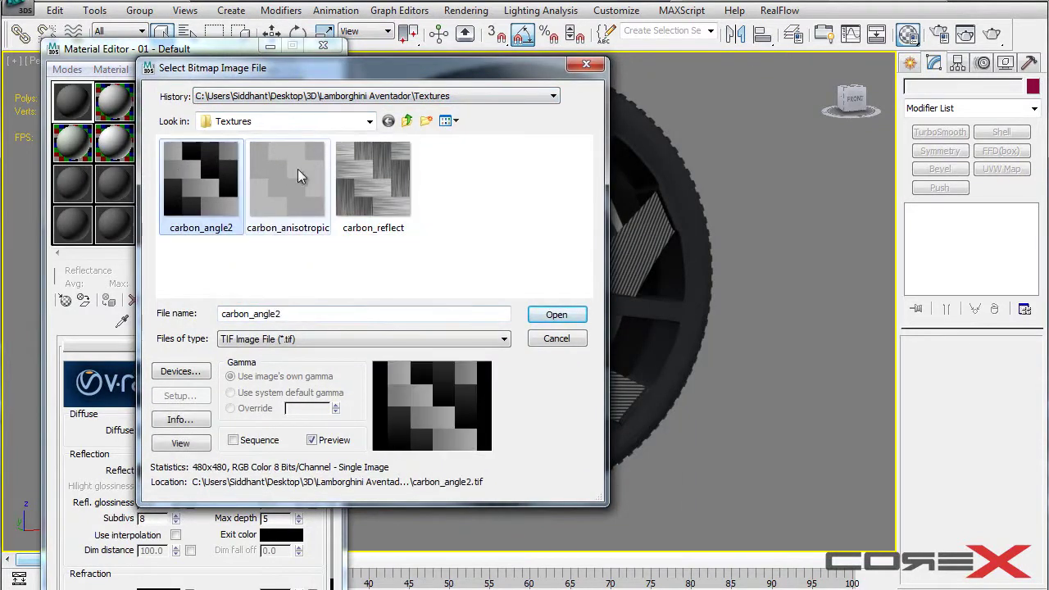
left_click_drag(254, 68, 140, 69)
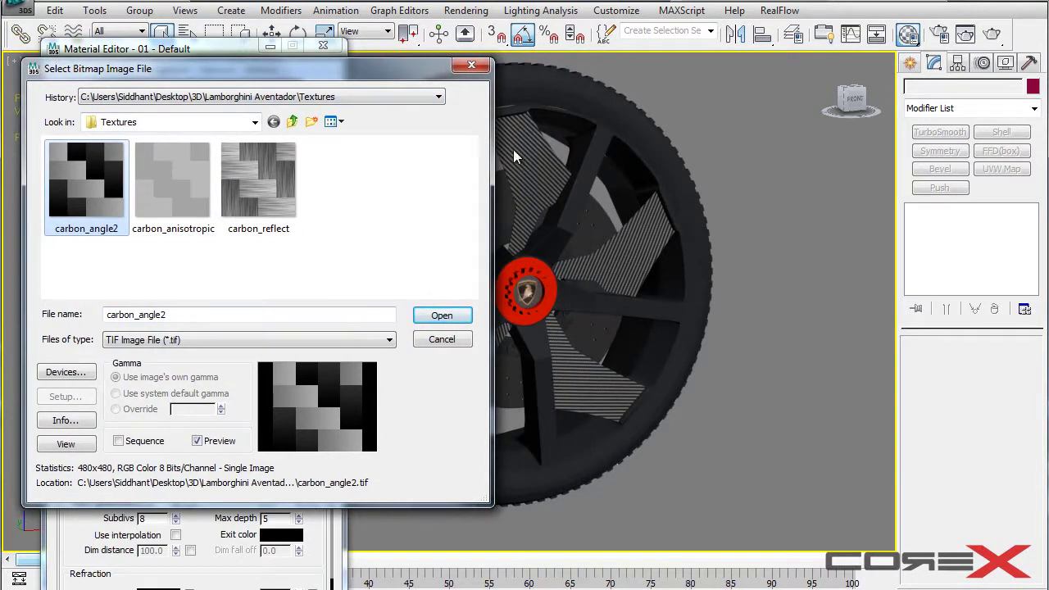
left_click(169, 187)
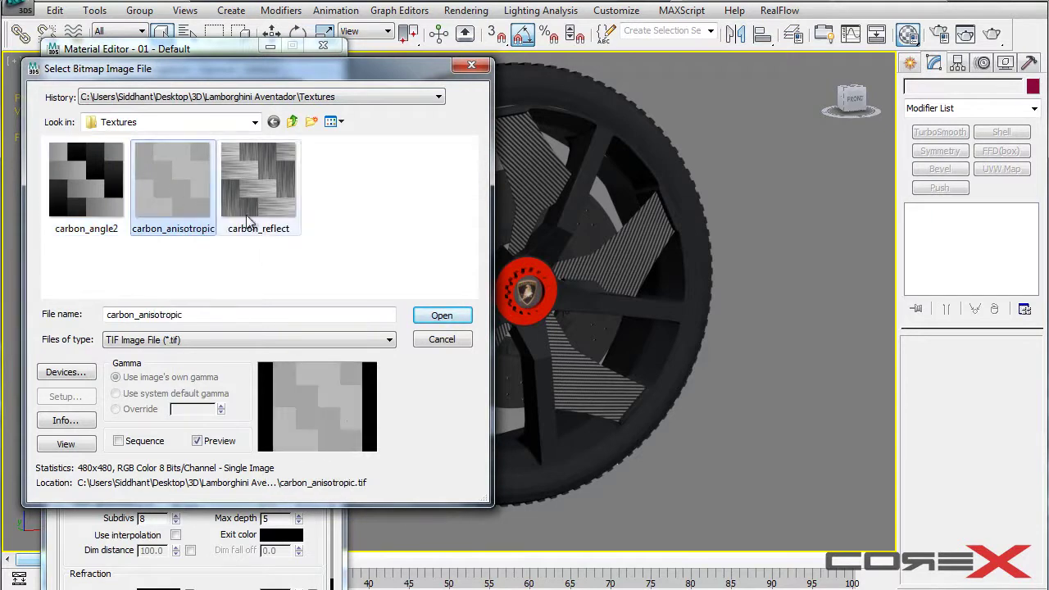
left_click(274, 188)
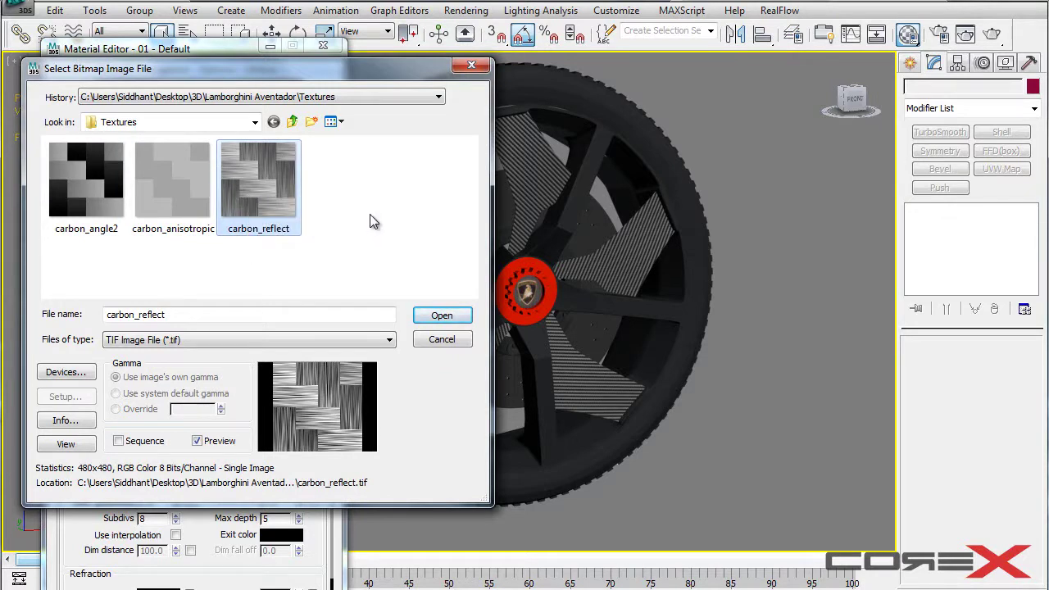
left_click(161, 182)
left_click(246, 177)
left_click(163, 176)
left_click(94, 177)
left_click(166, 176)
left_click(248, 175)
Load carbon_angle2 as the diffuse bitmap
left_click(85, 174)
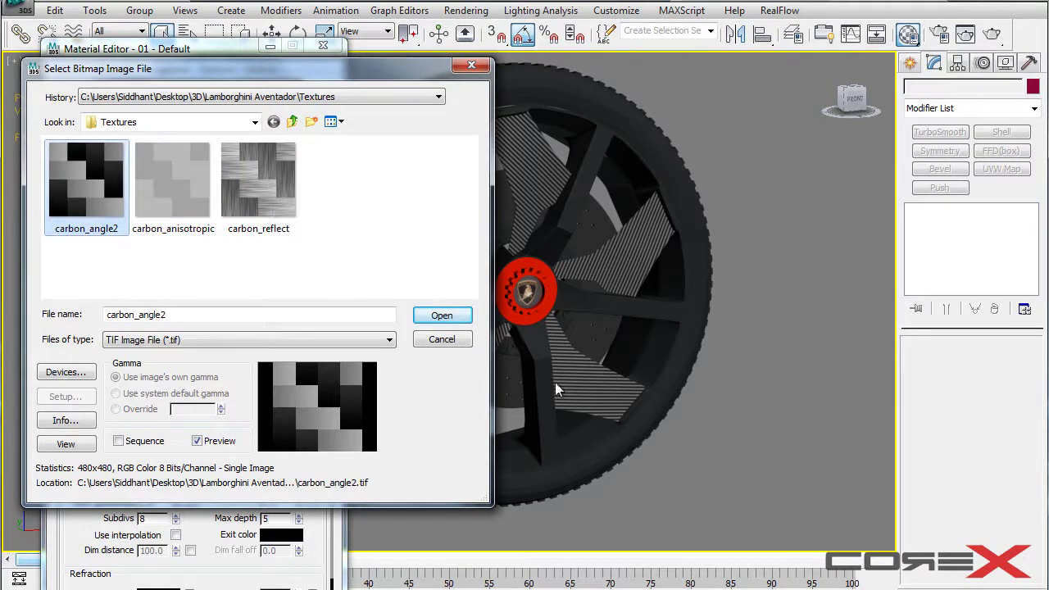
left_click(453, 316)
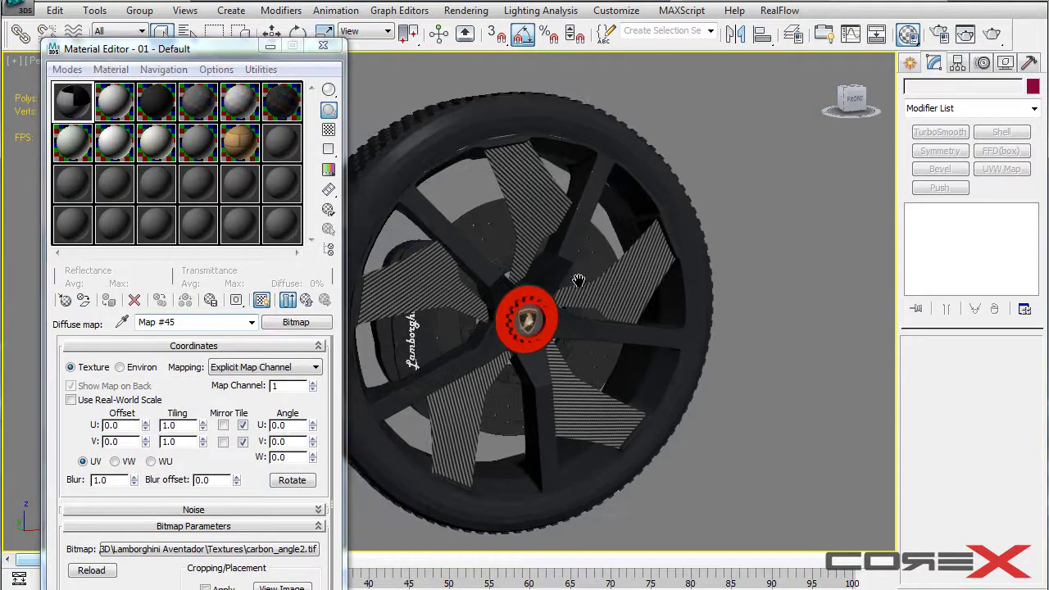
Select all five wheel blades and assign the 01 - Default material to them, replacing the existing material of the same name
scroll(579, 276, "up", 3)
scroll(608, 244, "down", 3)
left_click(548, 203)
left_click(447, 281, "ctrl")
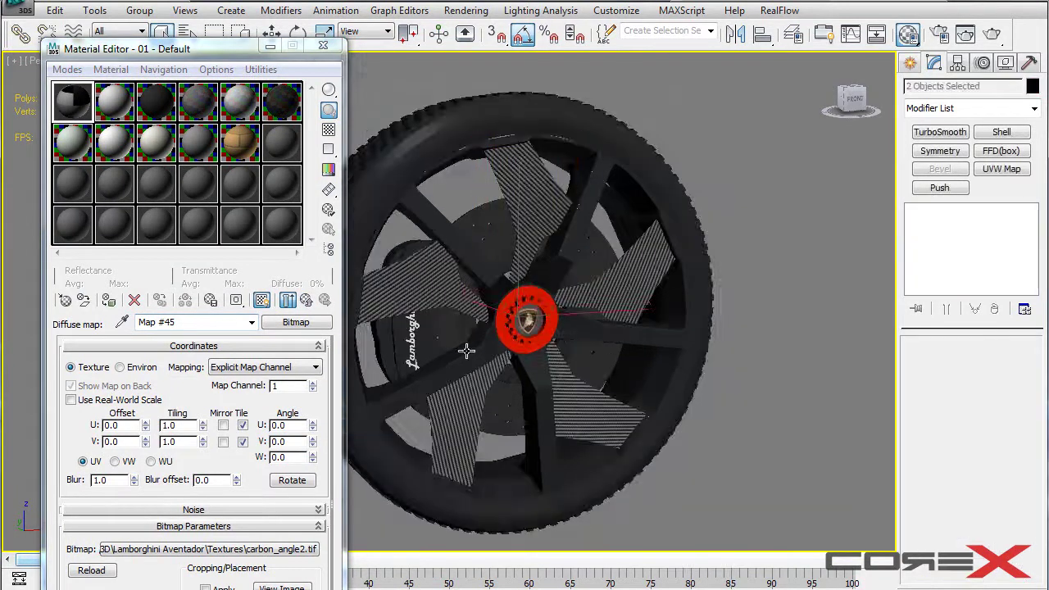
key("F4")
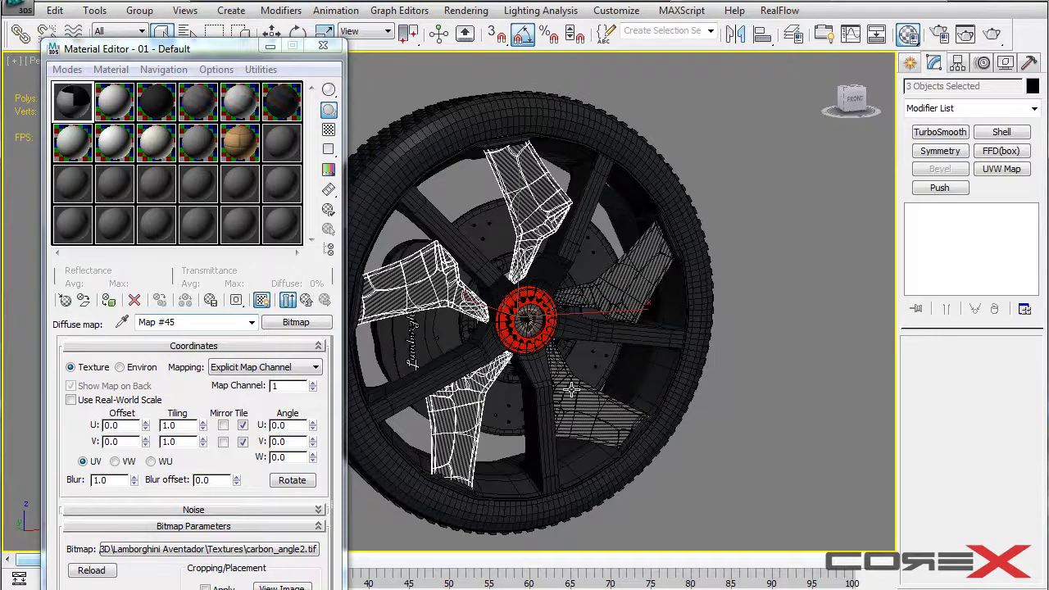
left_click(570, 391, "ctrl")
left_click(624, 295, "ctrl")
left_click(108, 300)
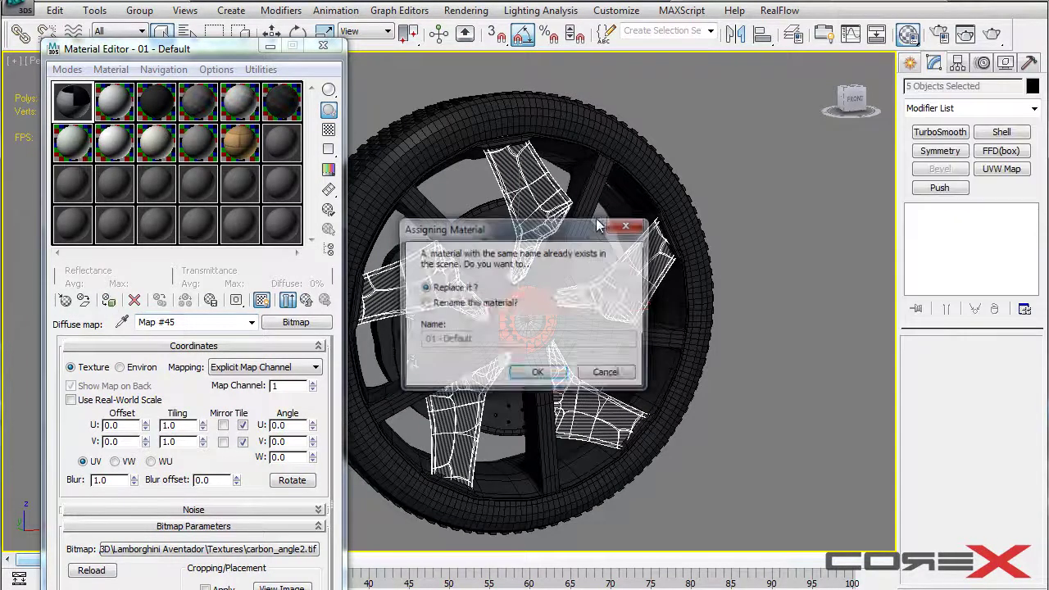
left_click(537, 374)
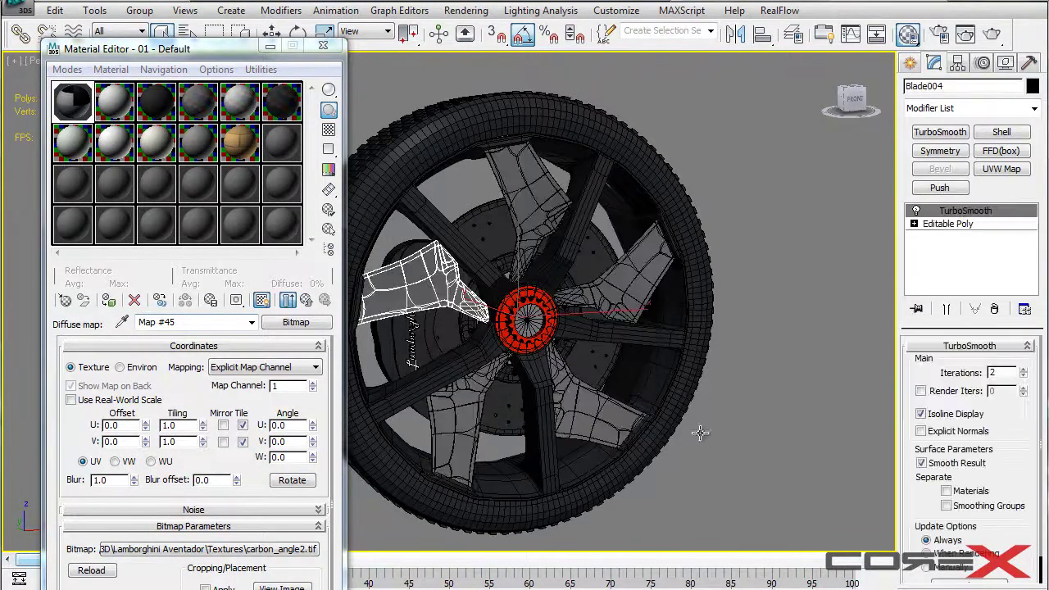
Examine the blades from several angles, with and without edged faces, to check how the diffuse bitmap displays on them
middle_click_drag(597, 229, 611, 218, "alt")
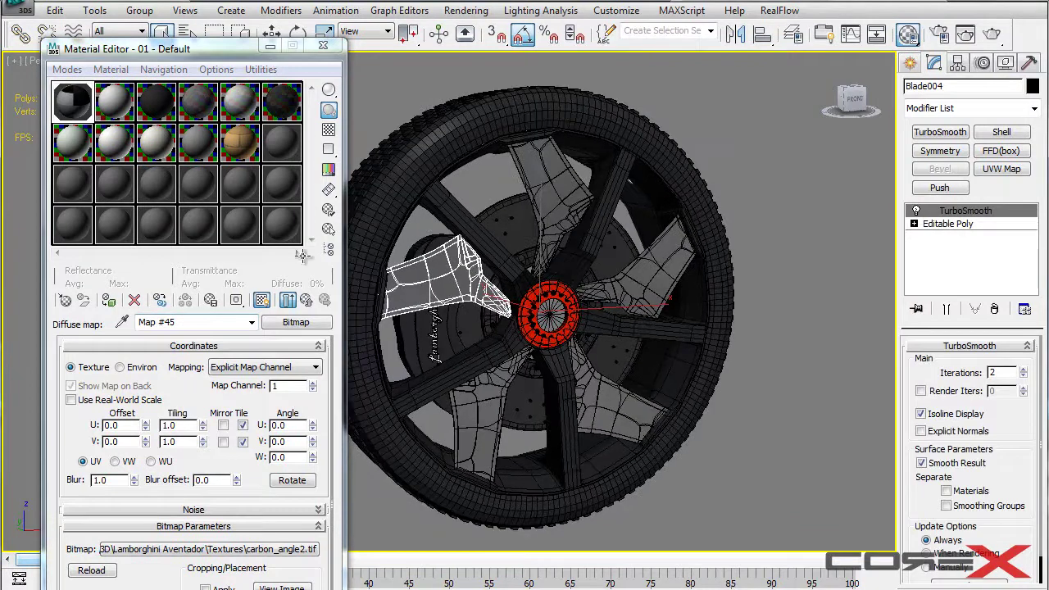
scroll(491, 275, "up", 6)
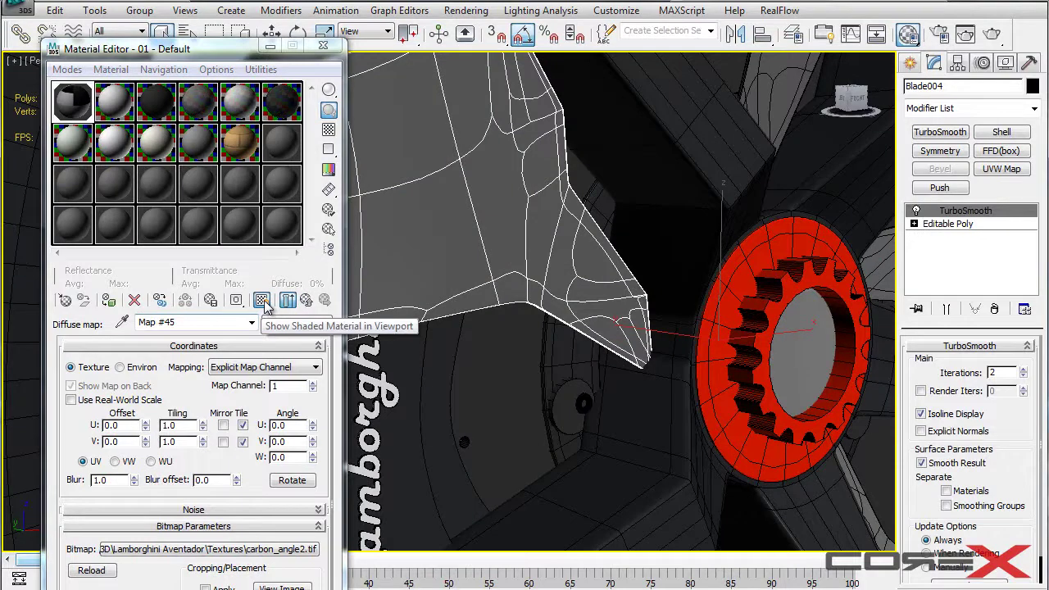
scroll(484, 254, "down", 5)
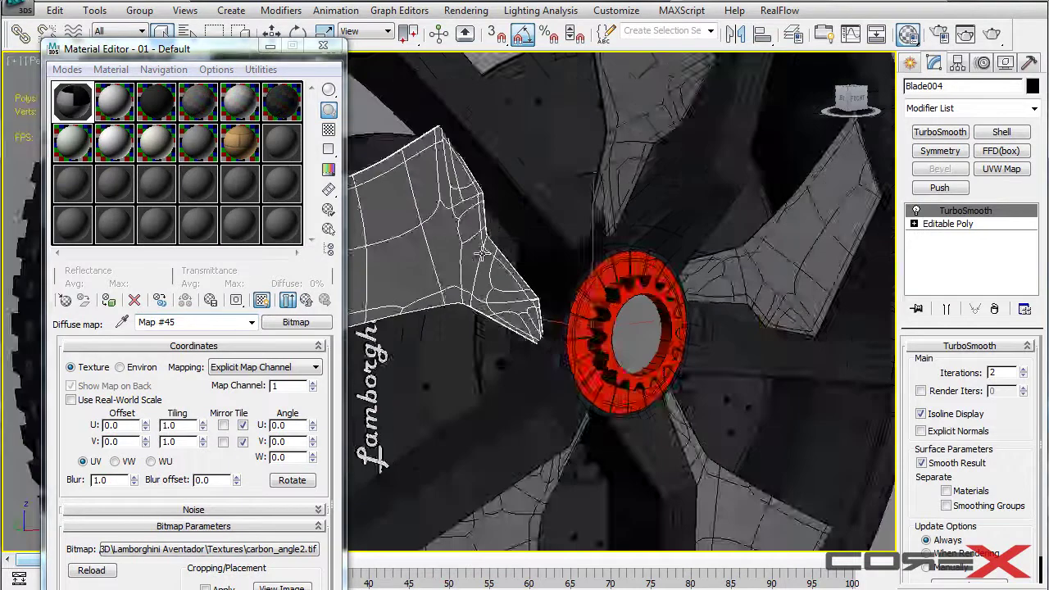
scroll(483, 254, "up", 8)
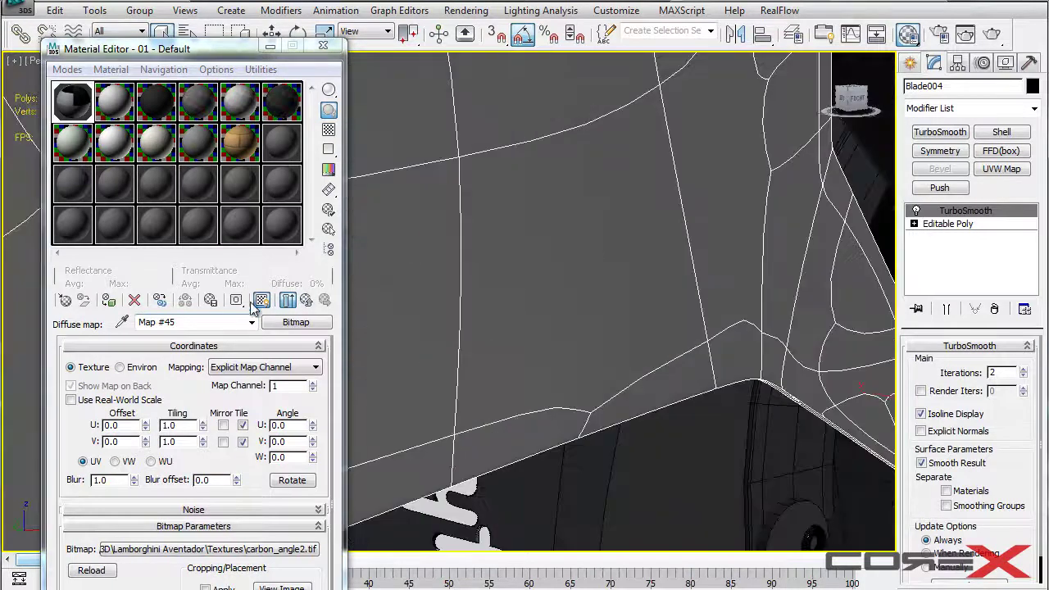
scroll(667, 250, "down", 8)
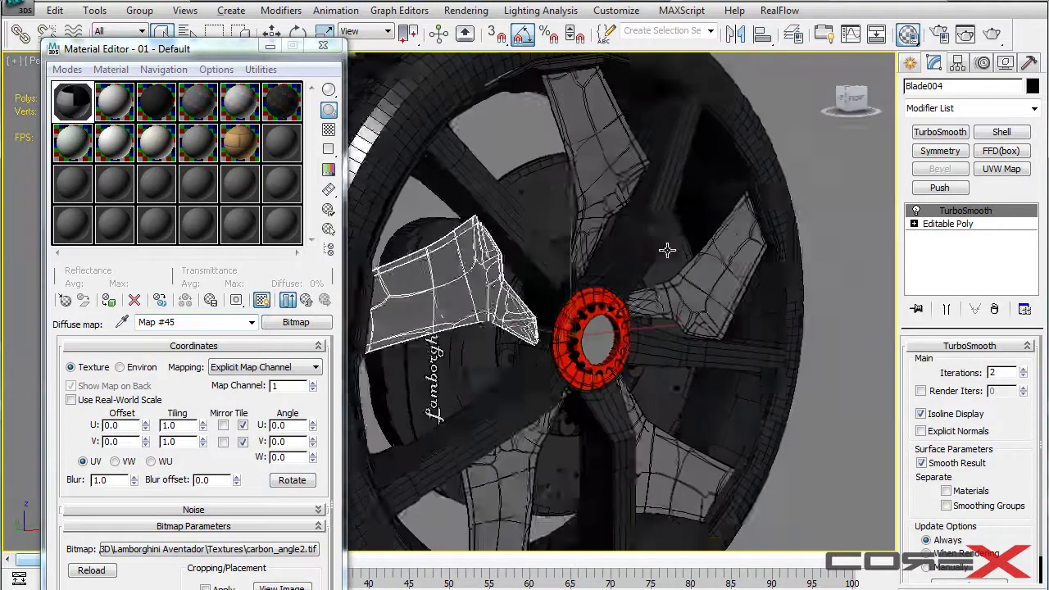
middle_click_drag(667, 250, 623, 248, "alt")
middle_click_drag(860, 238, 721, 235)
left_click(786, 166)
middle_click_drag(676, 193, 699, 193)
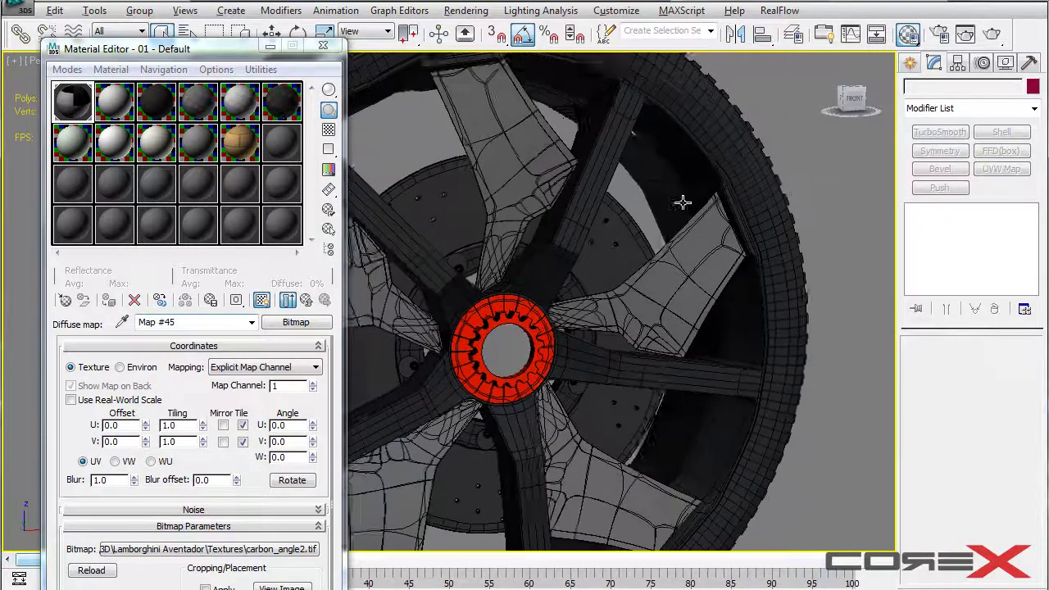
scroll(698, 193, "down", 4)
scroll(681, 187, "up", 4)
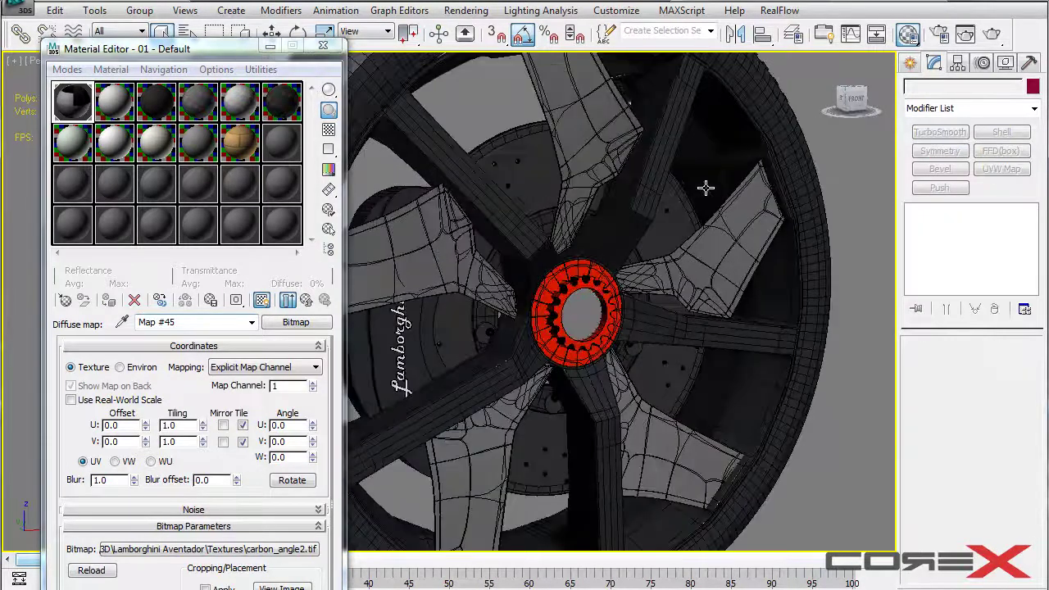
scroll(711, 188, "down", 2)
middle_click_drag(711, 187, 615, 205, "alt")
scroll(690, 187, "down", 3)
key("F4")
scroll(607, 200, "up", 3)
key("F4")
scroll(623, 195, "down", 3)
mouse_move(606, 194)
middle_mouse_down("alt")
mouse_move(648, 175)
mouse_move(620, 188)
middle_mouse_up("alt")
Apply a UVW Map modifier to the wheel's uppermost blade
left_click(548, 177)
scroll(533, 213, "up", 5)
middle_click_drag(520, 258, 561, 256, "alt")
scroll(599, 235, "up", 3)
left_click(1012, 172)
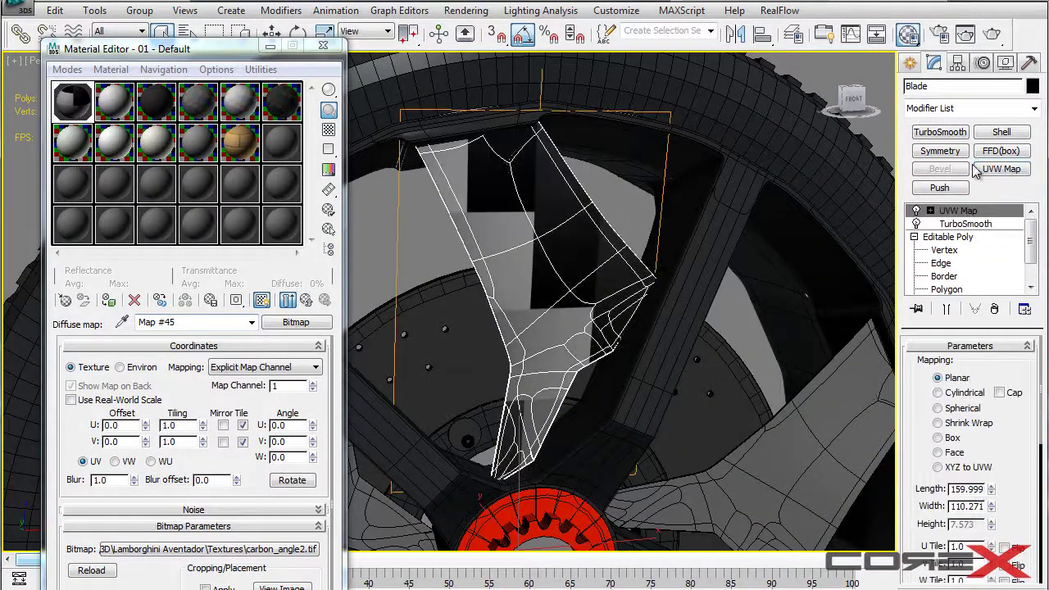
left_click(1034, 108)
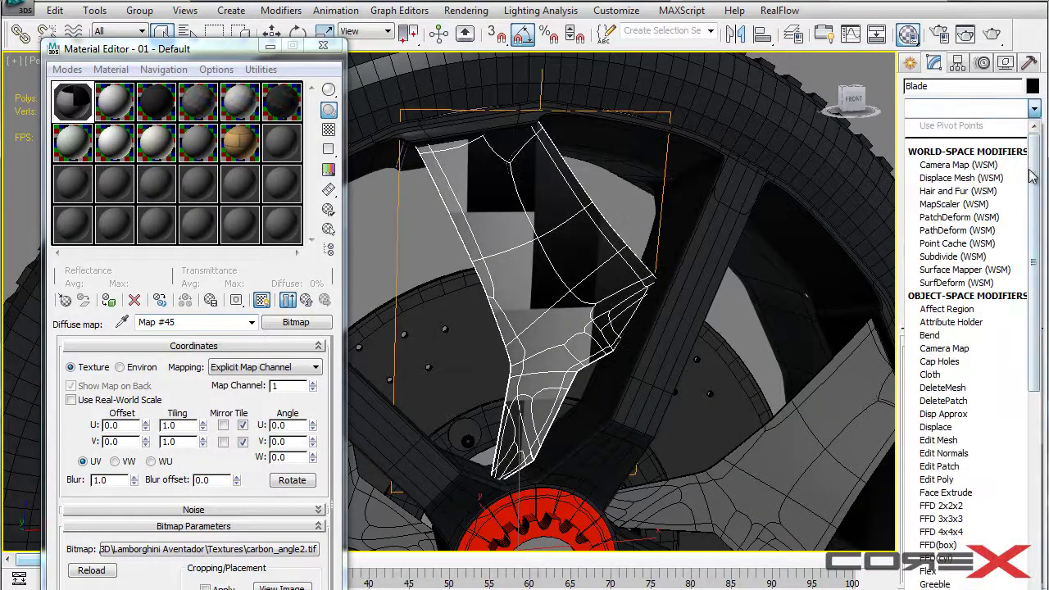
left_click(1036, 111)
middle_click_drag(652, 237, 629, 233, "alt")
scroll(706, 301, "down", 3)
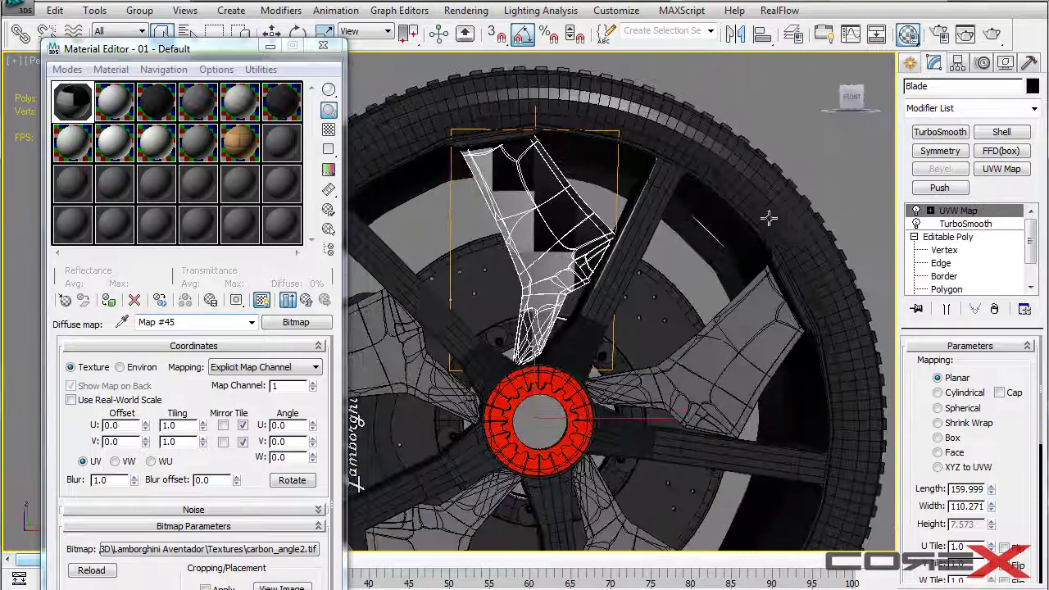
left_click_drag(1012, 451, 1043, 547)
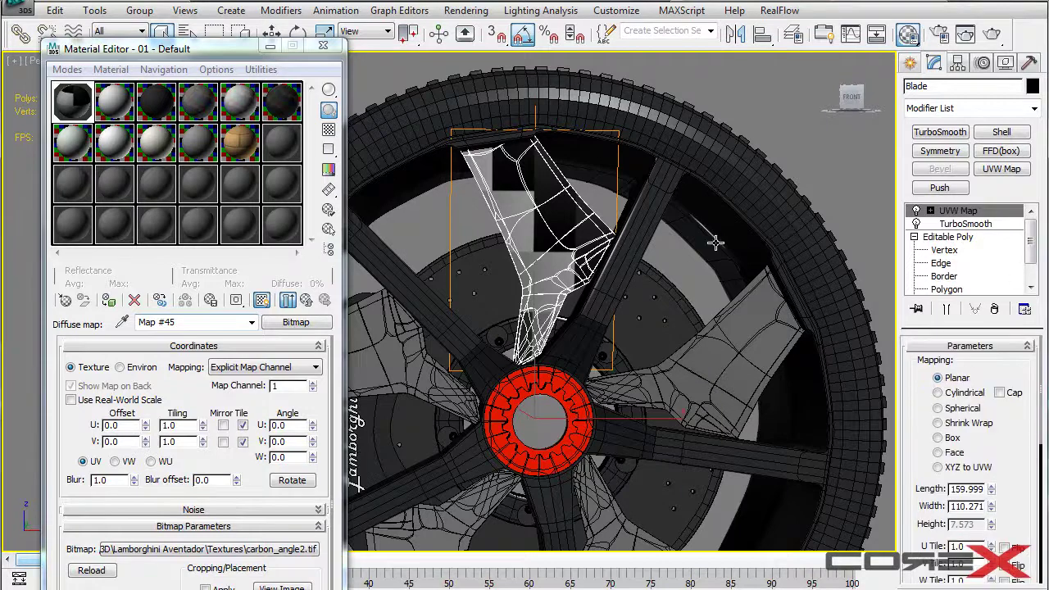
Apply a UVW Map modifier to each of the four remaining wheel blades
left_click(776, 105)
mouse_move(605, 162)
middle_mouse_down("alt")
mouse_move(629, 163)
mouse_move(595, 155)
middle_mouse_up("alt")
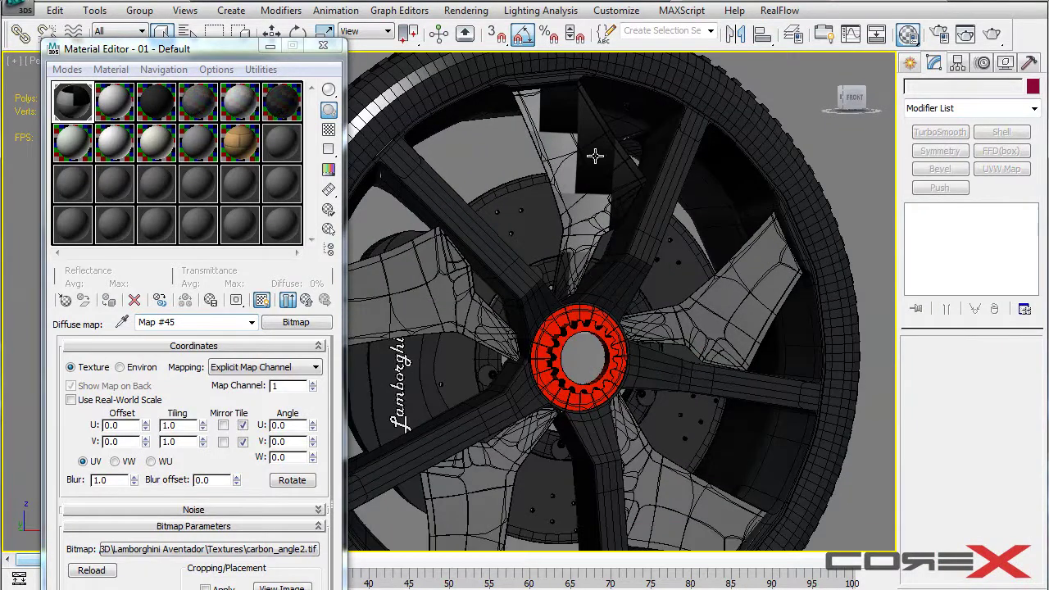
left_click(443, 263)
left_click(994, 172)
left_click(505, 478)
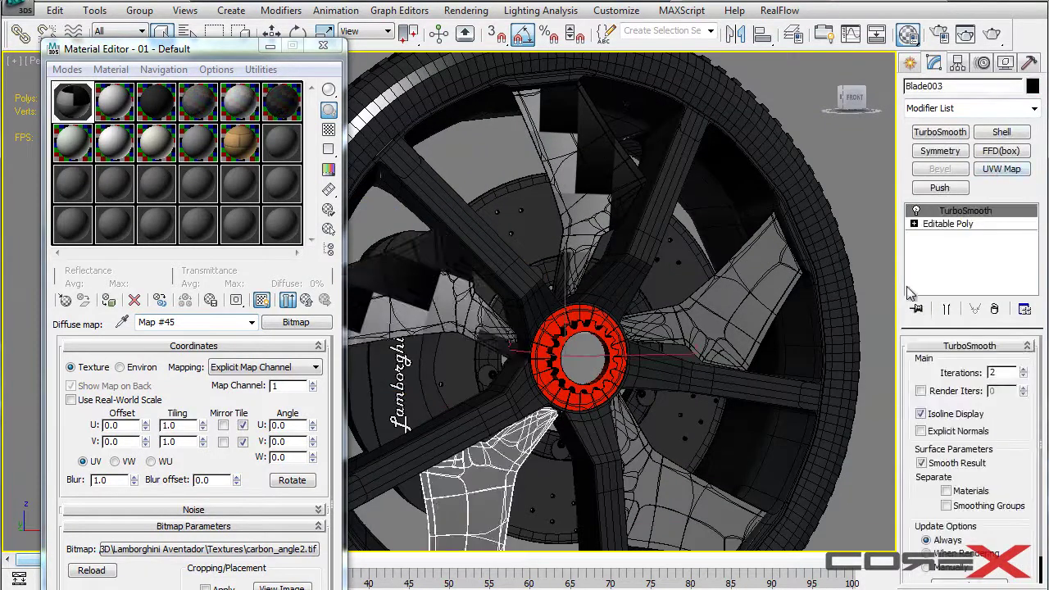
left_click(997, 173)
left_click(682, 501)
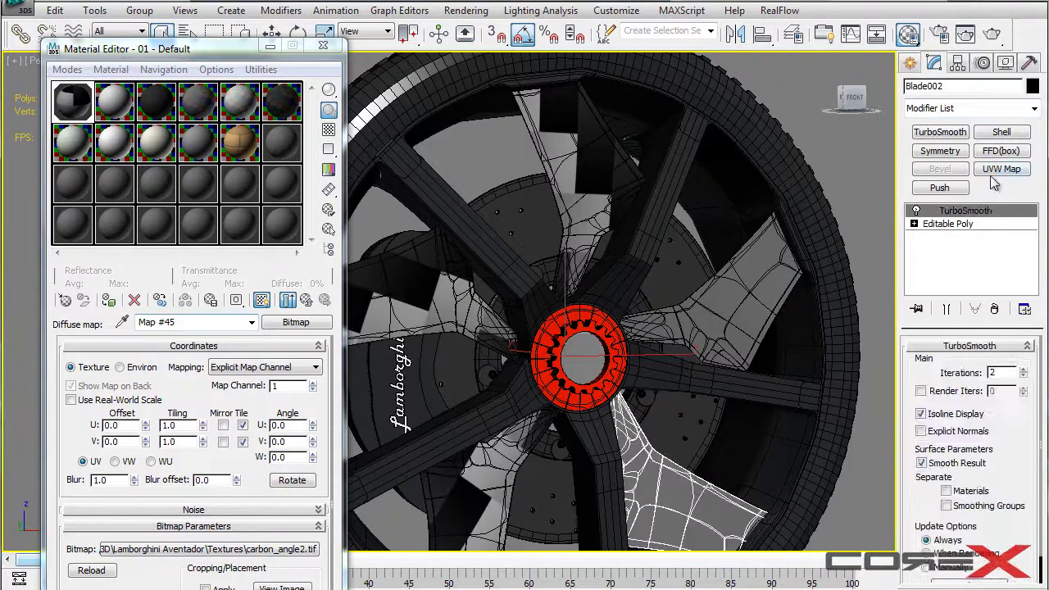
left_click(990, 173)
left_click(759, 261)
left_click(1017, 169)
left_click(802, 102)
middle_click_drag(778, 106, 783, 154, "alt")
scroll(694, 174, "down", 3)
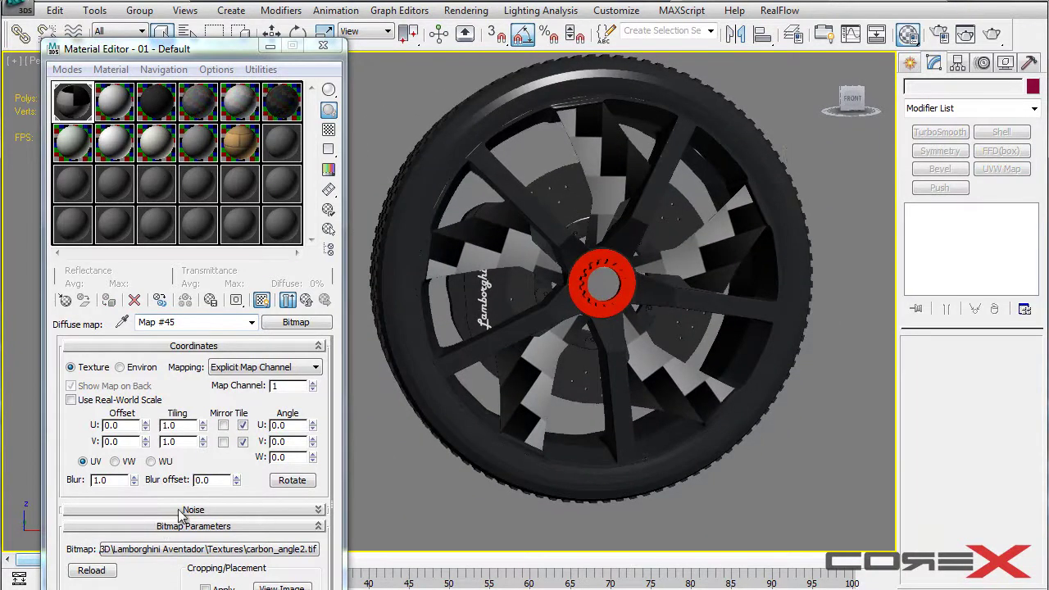
Set the diffuse bitmap's tiling to 15 in U and 20 in V
left_click(202, 421)
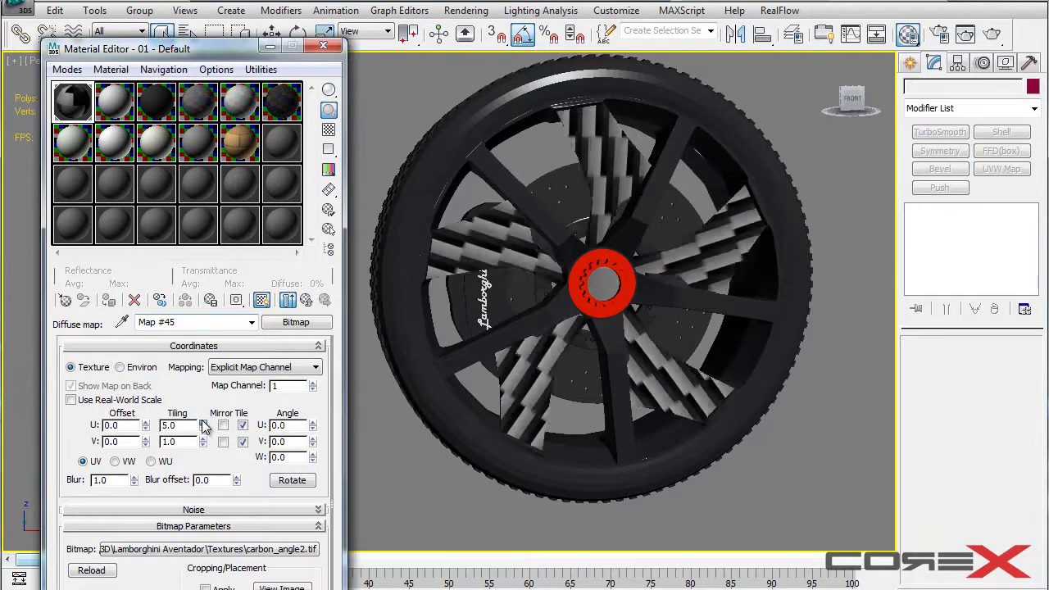
left_click_drag(204, 427, 203, 444)
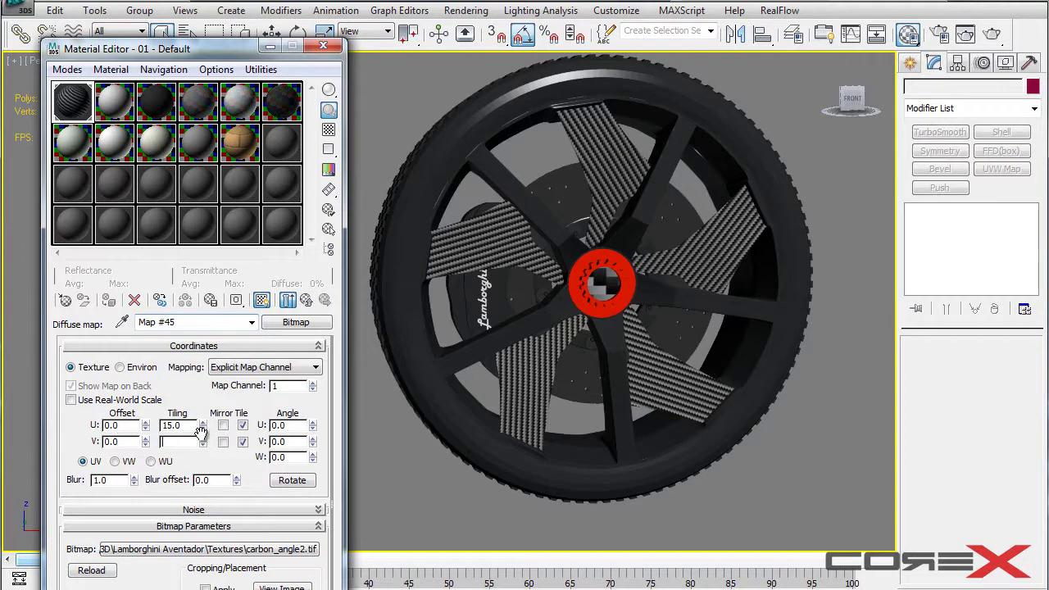
key("Return")
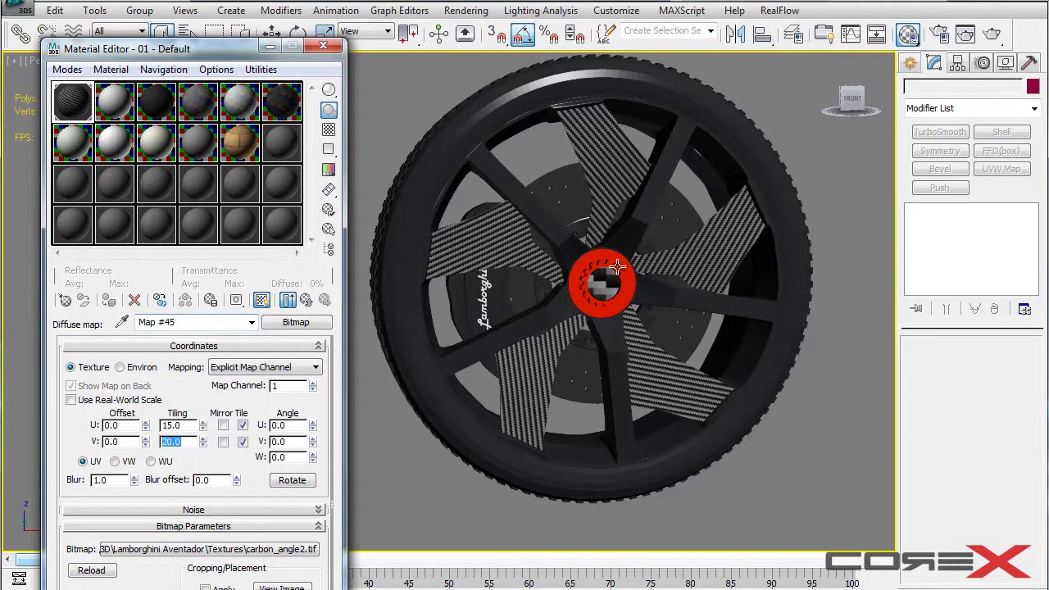
Inspect the tiled carbon weave on the blades from several angles and distances
middle_click_drag(625, 266, 551, 420, "alt")
scroll(642, 276, "up", 7)
scroll(552, 420, "down", 8)
middle_click_drag(530, 352, 557, 295)
middle_click_drag(557, 295, 527, 286)
scroll(700, 301, "up", 5)
middle_click_drag(639, 295, 703, 546, "alt")
left_click(698, 438)
middle_click_drag(591, 241, 625, 250, "alt")
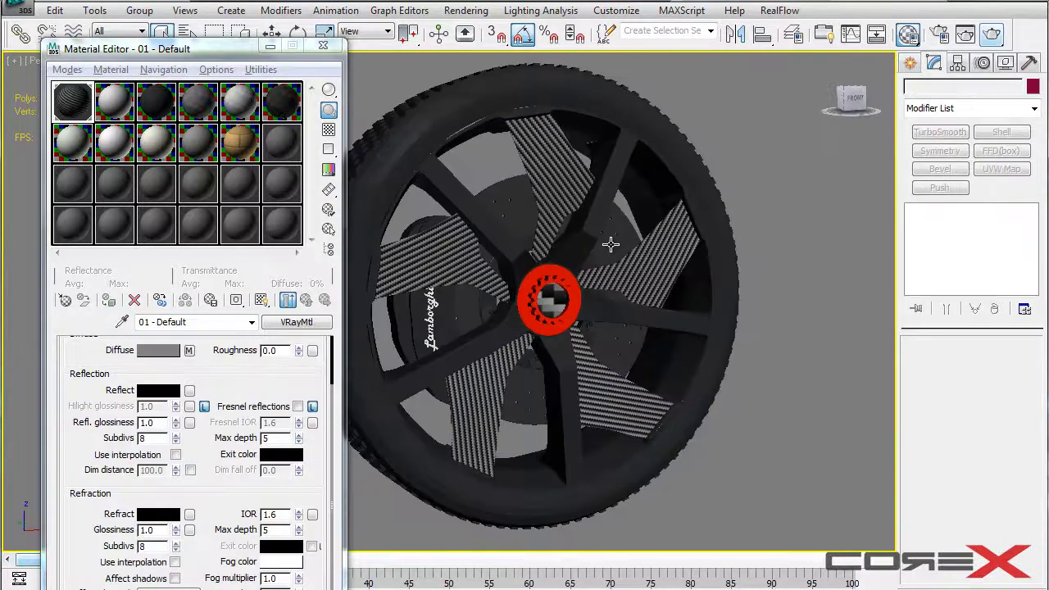
Set the 01 - Default material's reflection color to dark grey and enable Fresnel reflections
scroll(625, 250, "up", 2)
left_click(164, 392)
left_click_drag(481, 32, 480, 76)
left_click(602, 169)
left_click(297, 406)
middle_click_drag(532, 246, 530, 212, "alt")
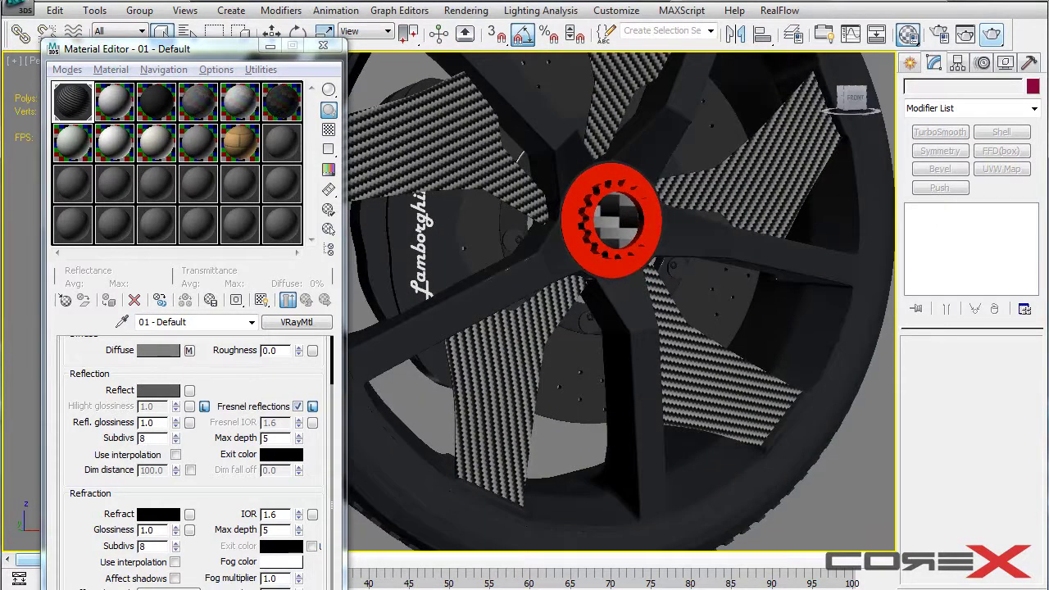
Review the material's remaining settings and map slots, and examine the weave on the blades up close
left_click_drag(205, 562, 212, 271)
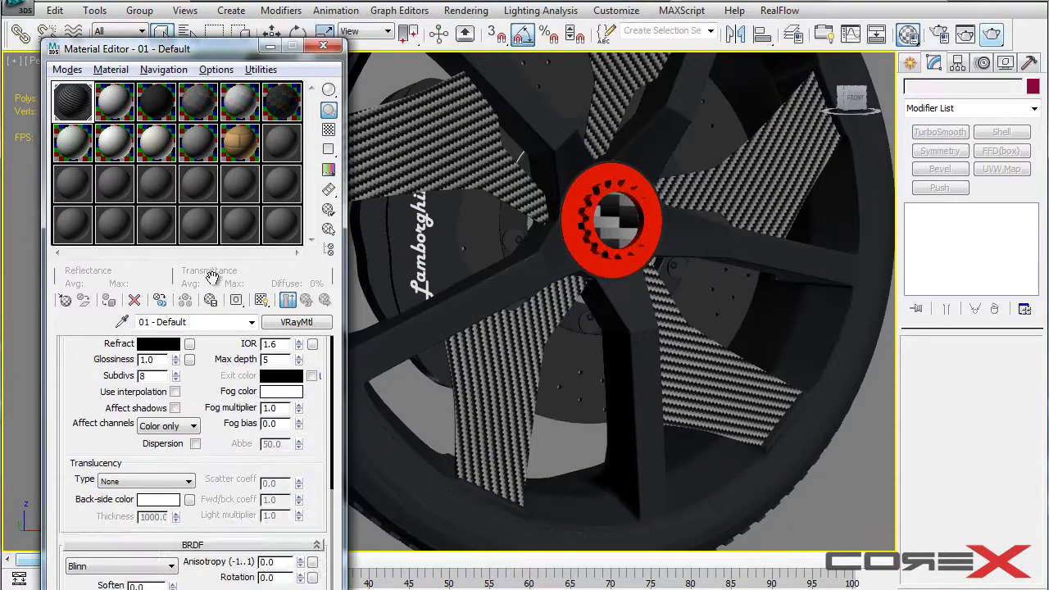
scroll(193, 463, "down", 5)
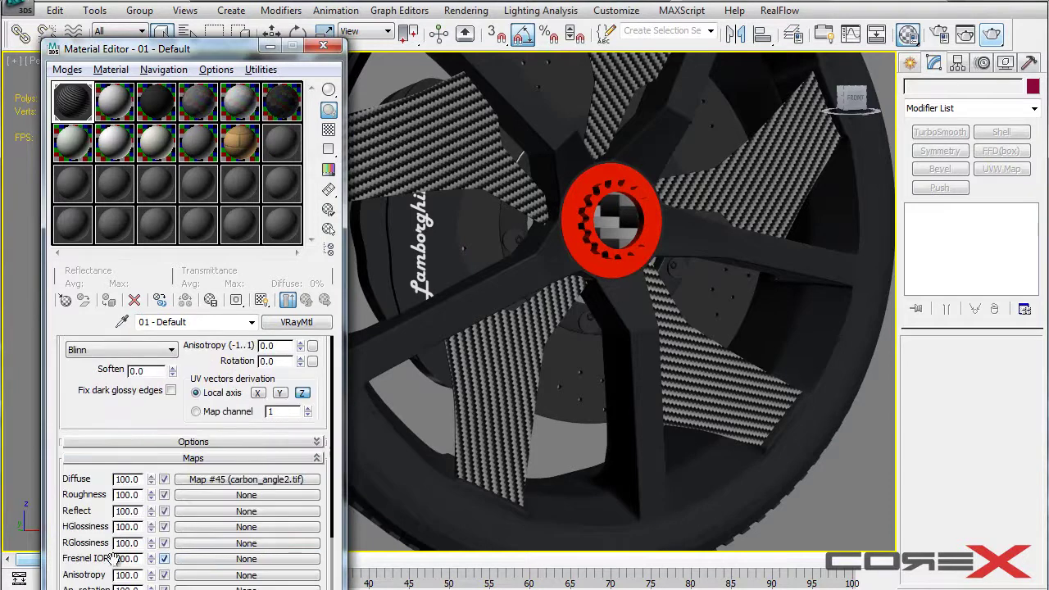
scroll(99, 558, "down", 2)
scroll(620, 311, "down", 4)
middle_click_drag(619, 313, 605, 373)
middle_click_drag(682, 368, 660, 343, "alt")
middle_click_drag(659, 343, 461, 454)
scroll(702, 416, "up", 5)
scroll(484, 402, "up", 7)
scroll(545, 350, "up", 1)
scroll(517, 349, "down", 5)
scroll(501, 336, "down", 5)
scroll(557, 344, "up", 5)
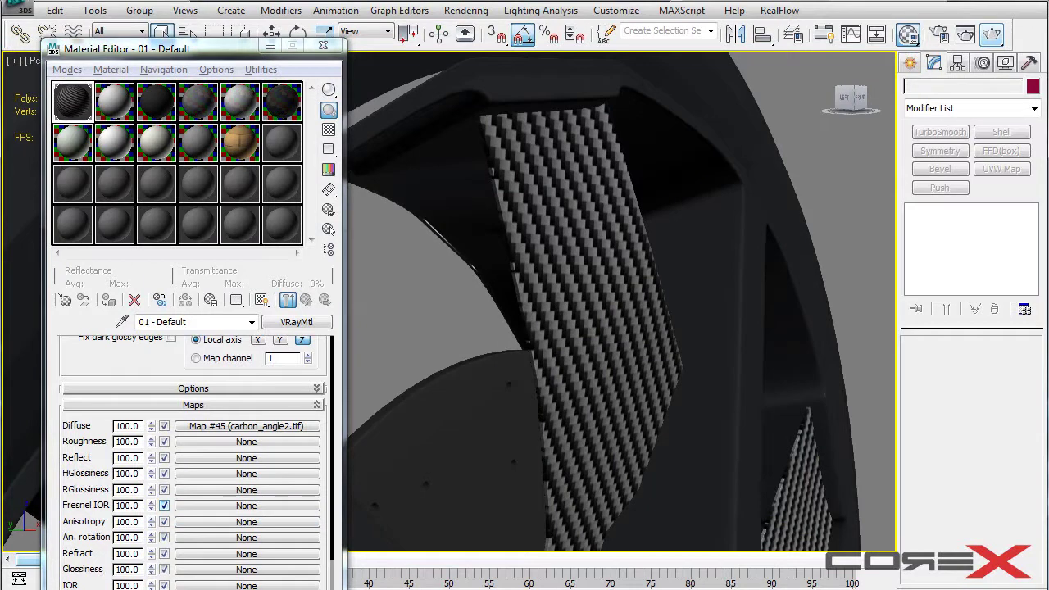
Duplicate the diffuse carbon_angle2 map into a slot further down the material's map list, using the Copy method
left_click_drag(206, 434, 382, 480)
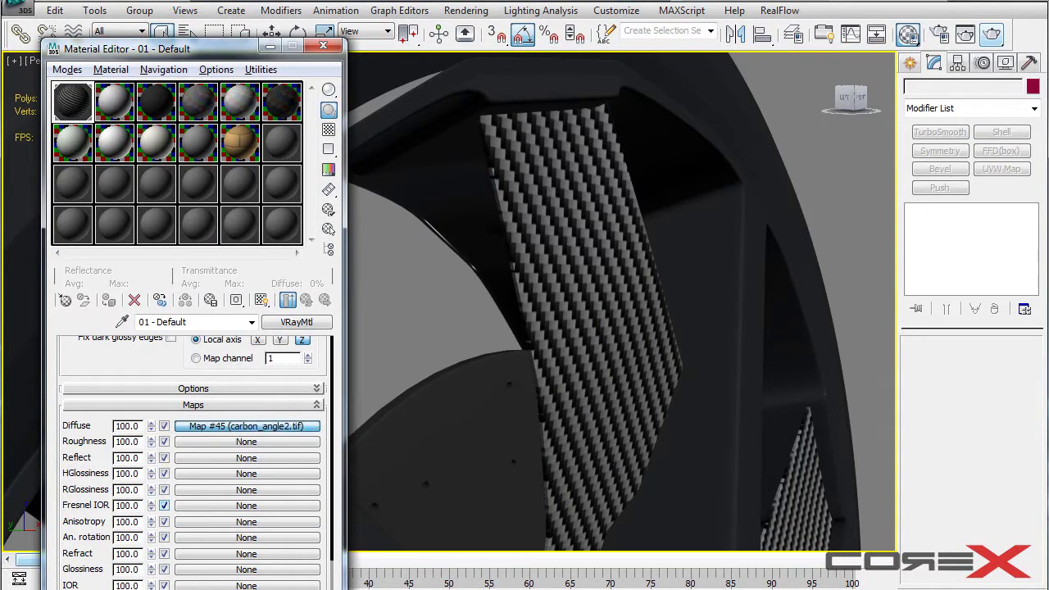
left_click_drag(238, 589, 230, 589)
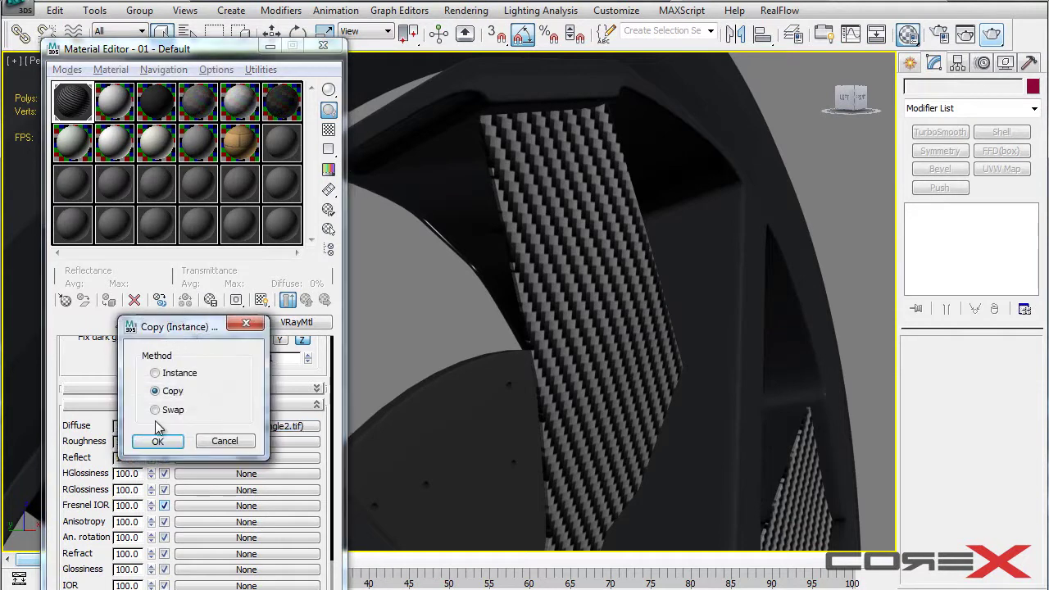
left_click(164, 442)
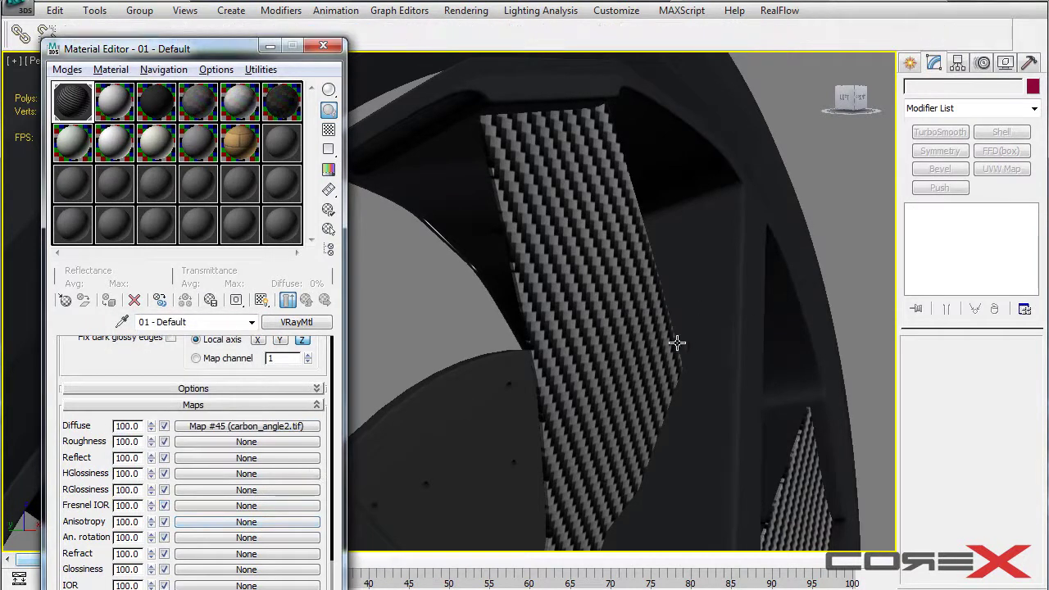
middle_click_drag(627, 345, 663, 303)
scroll(664, 303, "down", 3)
left_click(237, 589)
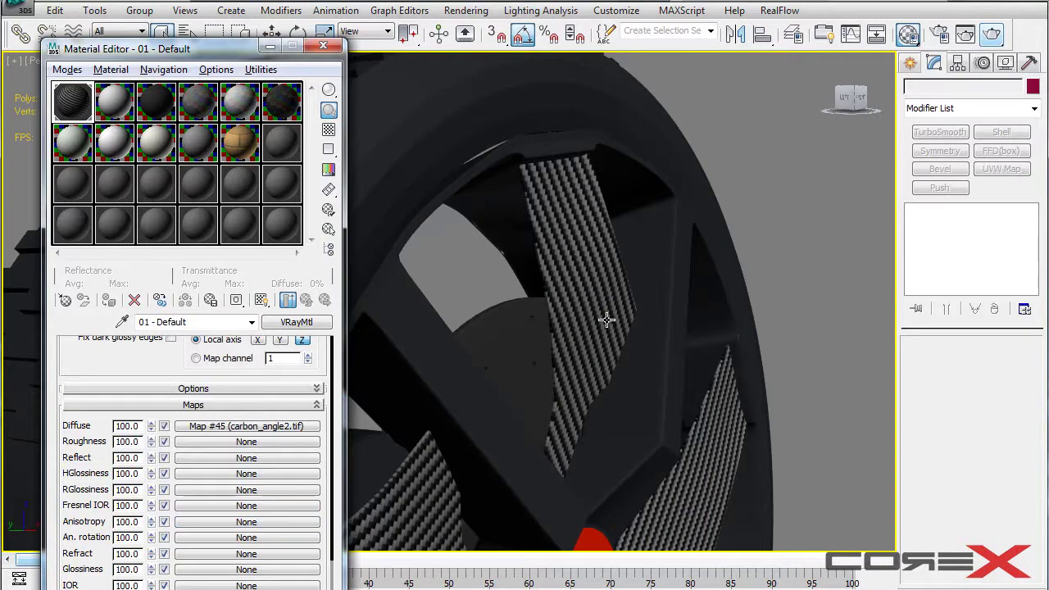
scroll(653, 286, "down", 3)
middle_click_drag(627, 292, 639, 223, "alt")
Load carbon_anisotropic as the diffuse bitmap in place of carbon_angle2
scroll(103, 383, "up", 5)
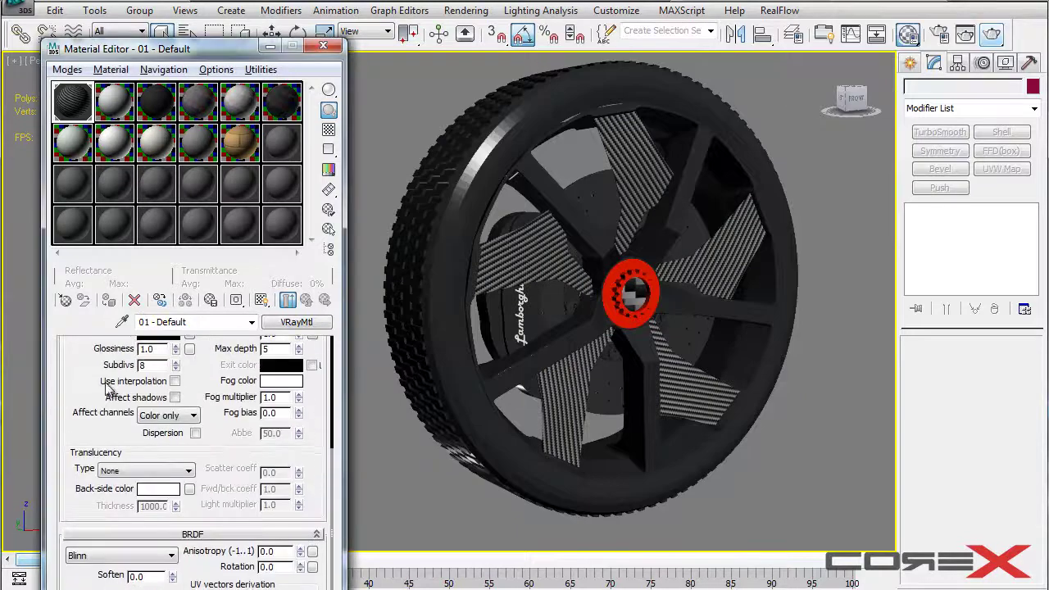
scroll(90, 418, "up", 5)
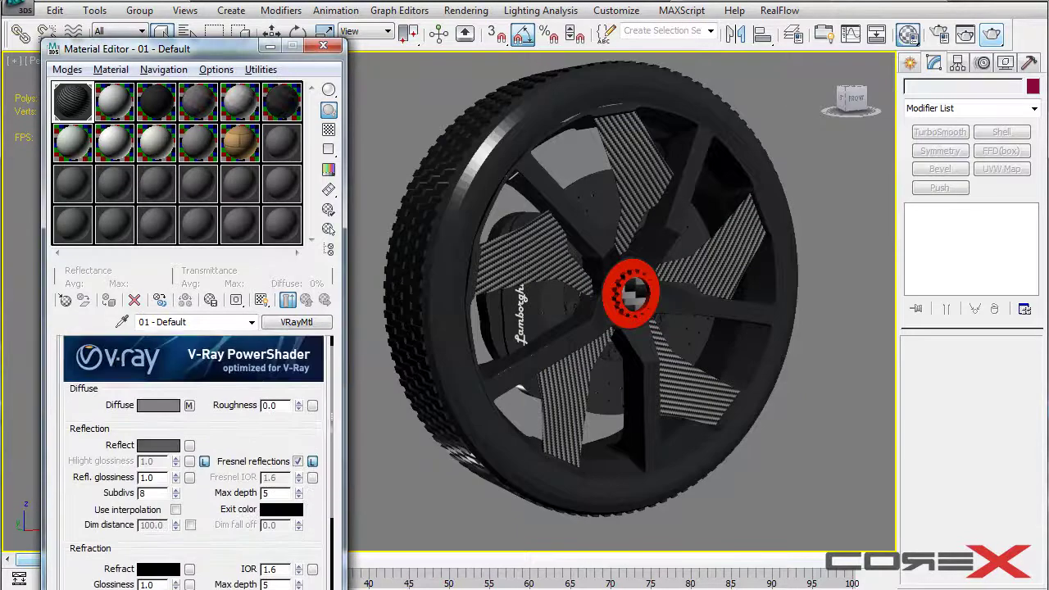
left_click(189, 416)
mouse_move(601, 327)
middle_mouse_down("alt")
mouse_move(567, 326)
mouse_move(598, 323)
middle_mouse_up("alt")
scroll(611, 230, "up", 3)
middle_click_drag(610, 229, 662, 341)
scroll(661, 342, "down", 5)
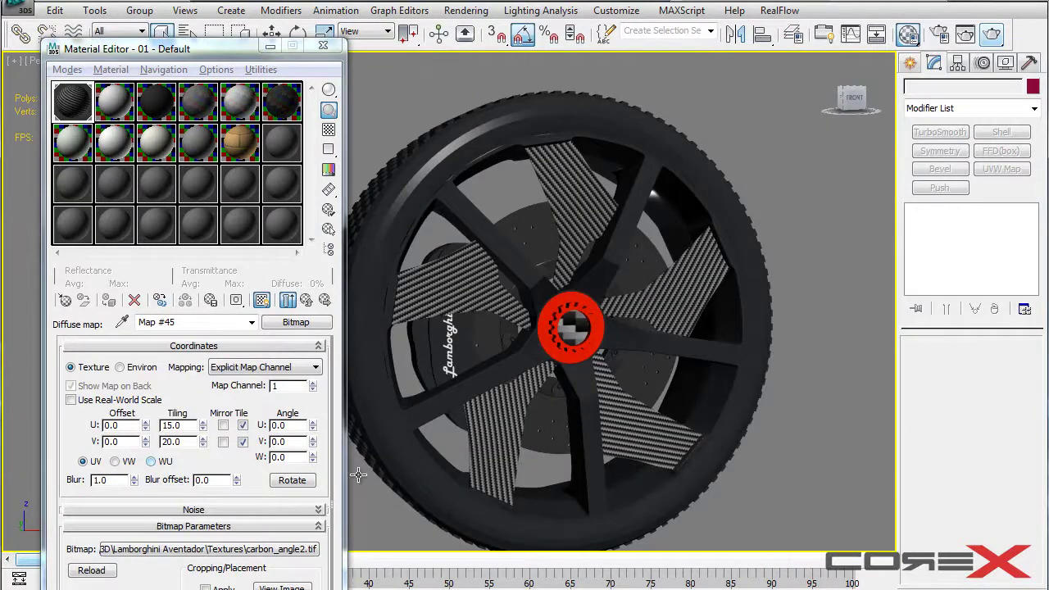
left_click(245, 549)
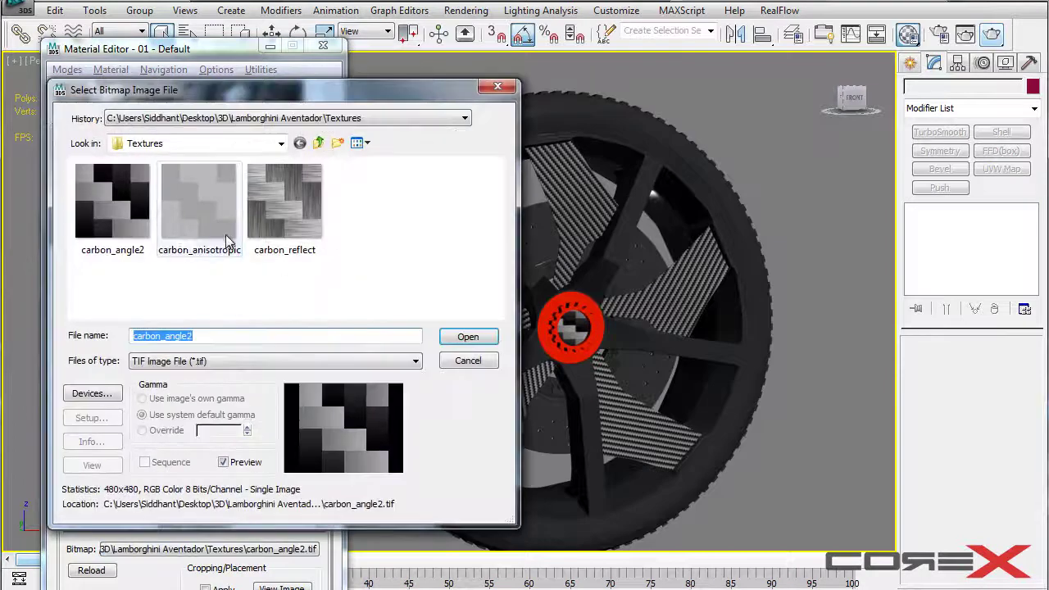
double_click(202, 215)
Examine how the carbon_anisotropic texture looks on the blades, both up close and across the whole wheel
middle_click_drag(534, 300, 608, 287, "alt")
scroll(632, 286, "up", 8)
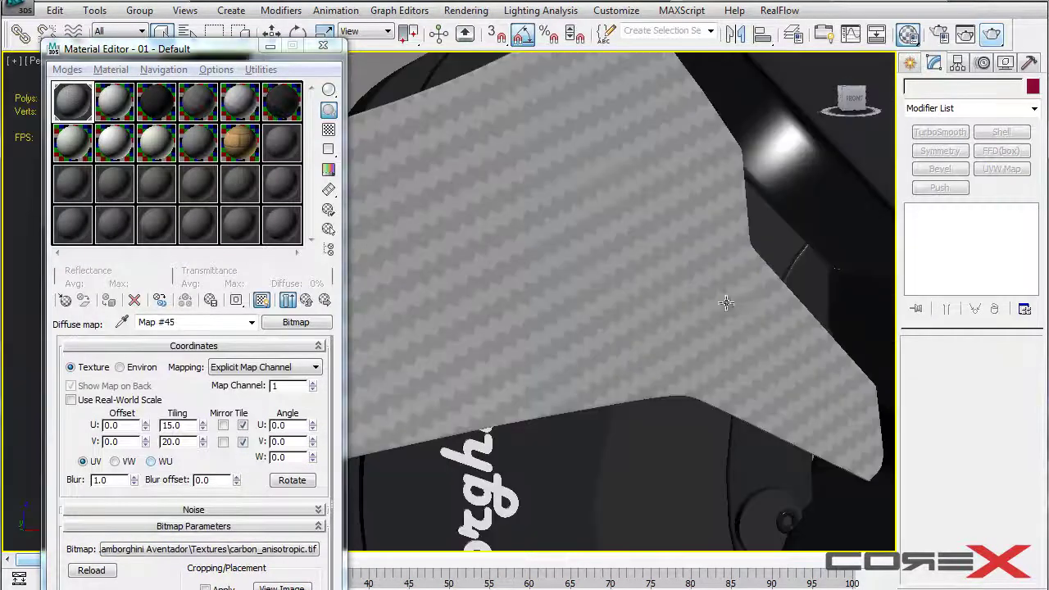
middle_click_drag(742, 302, 644, 327)
scroll(565, 474, "down", 8)
scroll(570, 328, "down", 4)
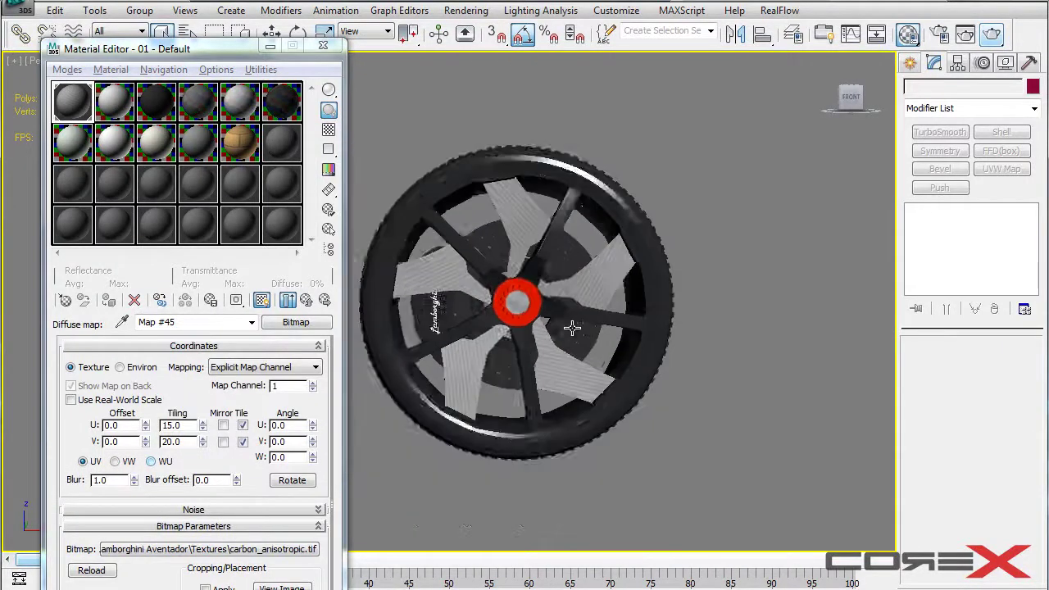
middle_click_drag(571, 328, 605, 330, "alt")
scroll(606, 329, "up", 3)
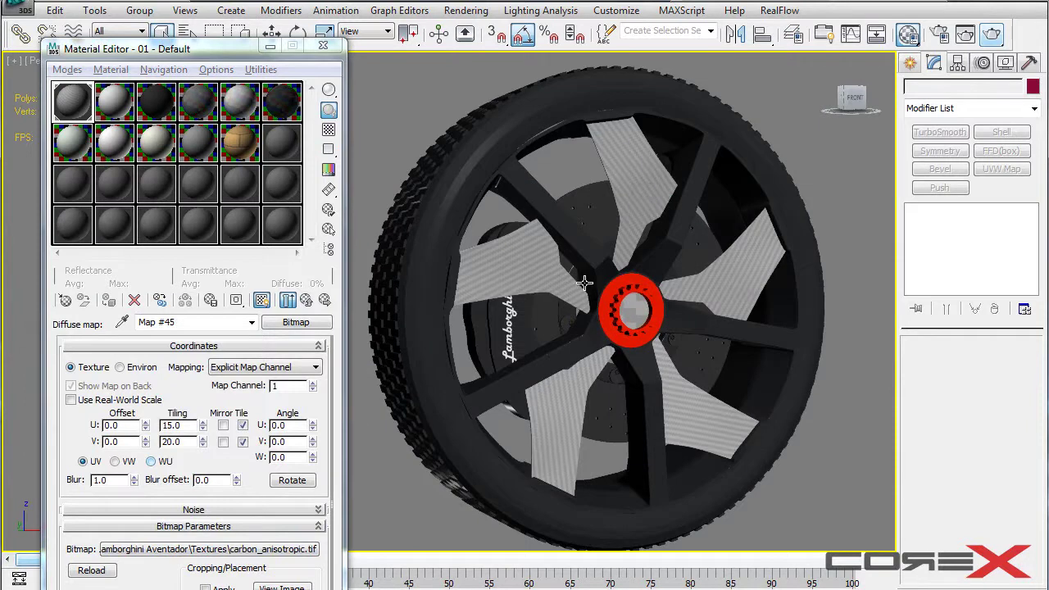
Try carbon_reflect as the diffuse bitmap and check it on the blades
left_click(209, 549)
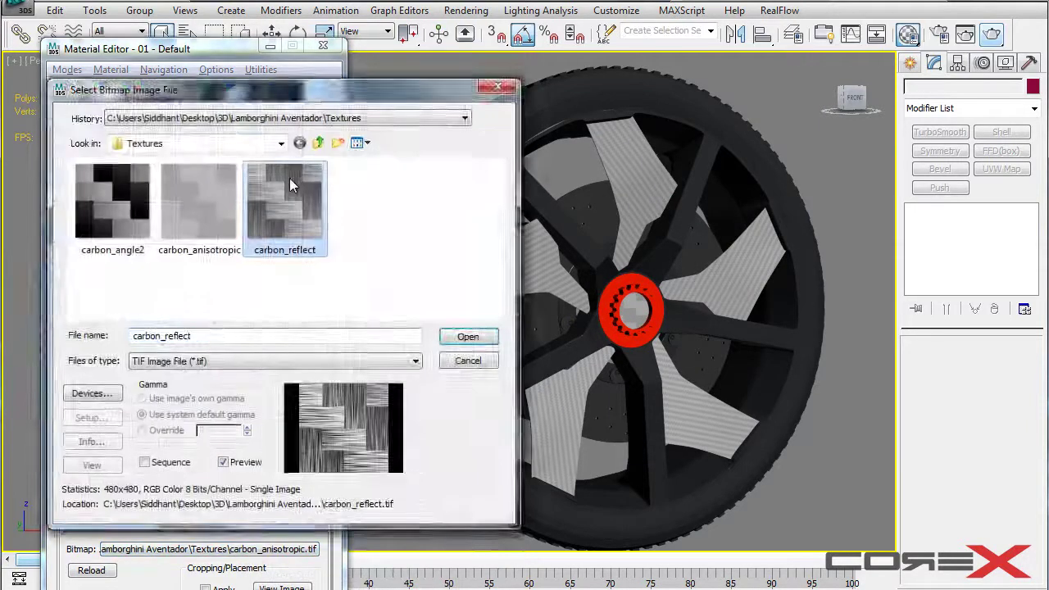
double_click(289, 178)
middle_click_drag(688, 227, 644, 232, "alt")
middle_click_drag(483, 266, 426, 270, "alt")
Switch the diffuse bitmap back to carbon_angle2
left_click(268, 554)
double_click(96, 214)
middle_click_drag(862, 263, 544, 204, "alt")
scroll(555, 223, "down", 4)
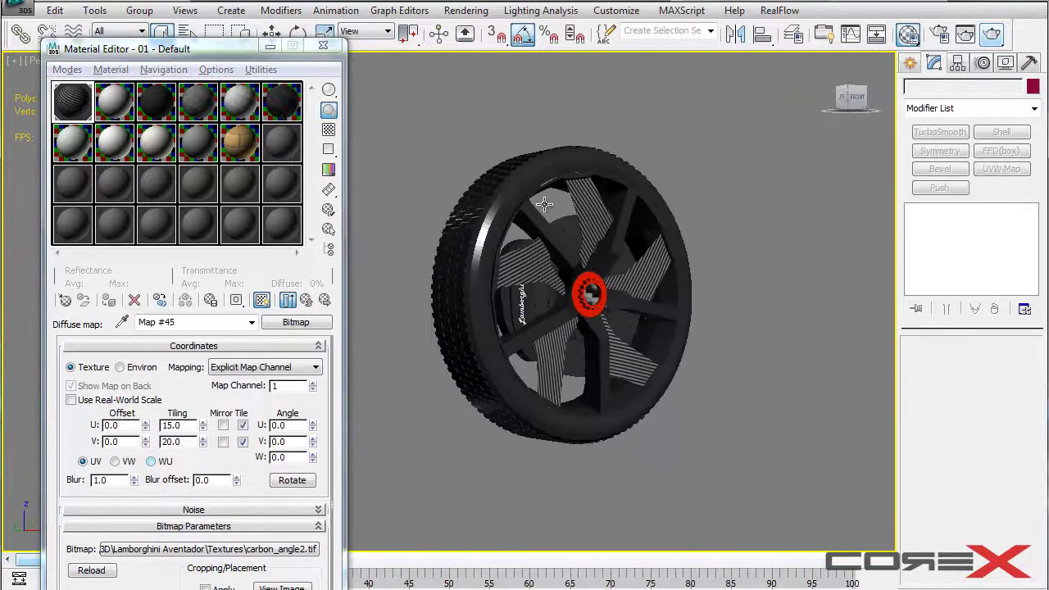
Close the Material Editor and view the finished carbon fibre wheel from several angles
left_click(322, 46)
middle_click_drag(789, 235, 719, 230, "alt")
scroll(745, 243, "up", 3)
middle_click_drag(427, 238, 355, 240, "alt")
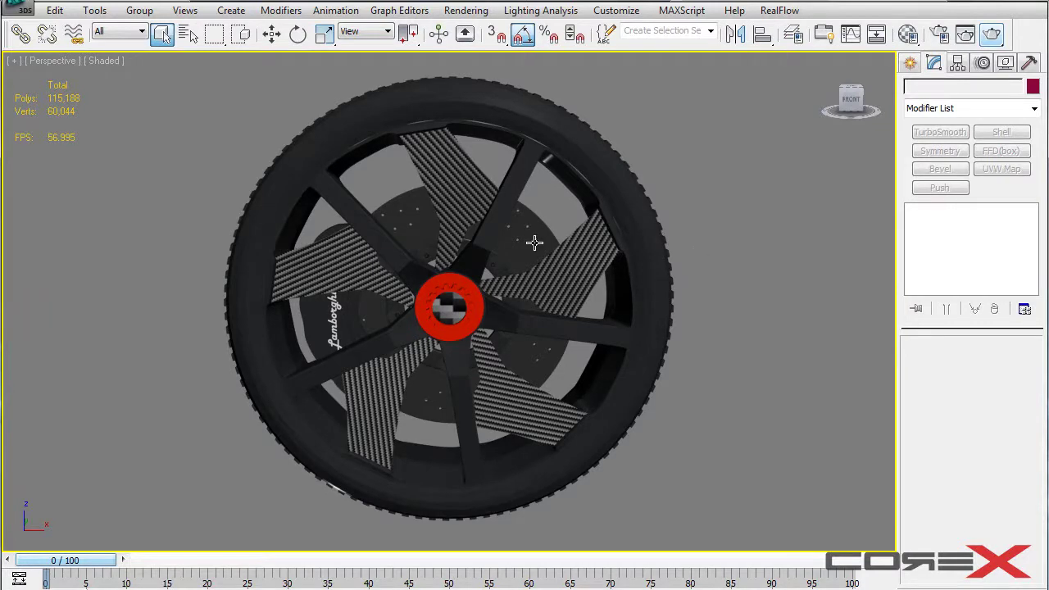
middle_click_drag(515, 244, 563, 230, "alt")
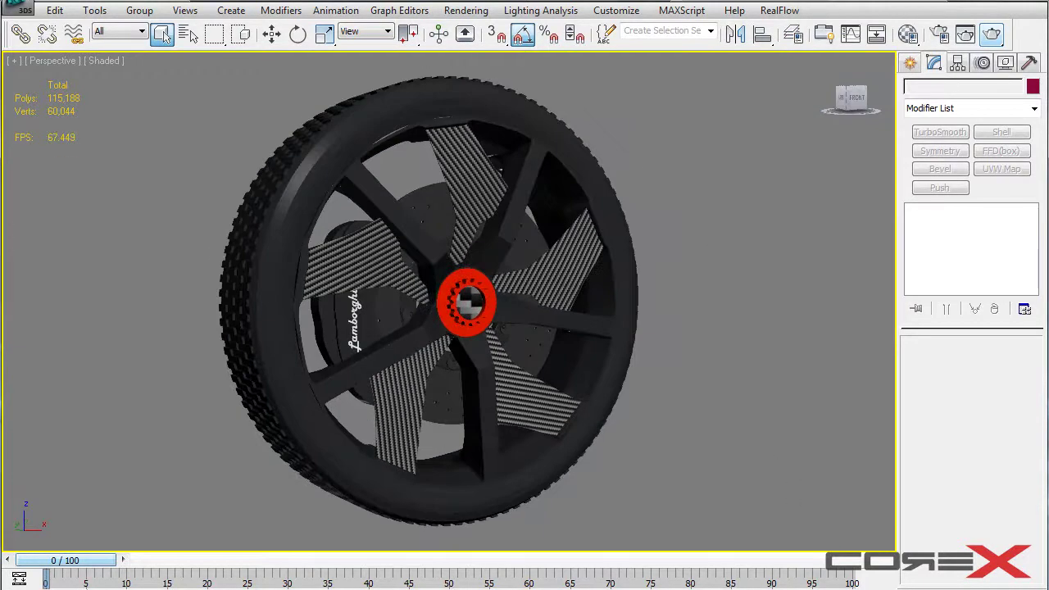